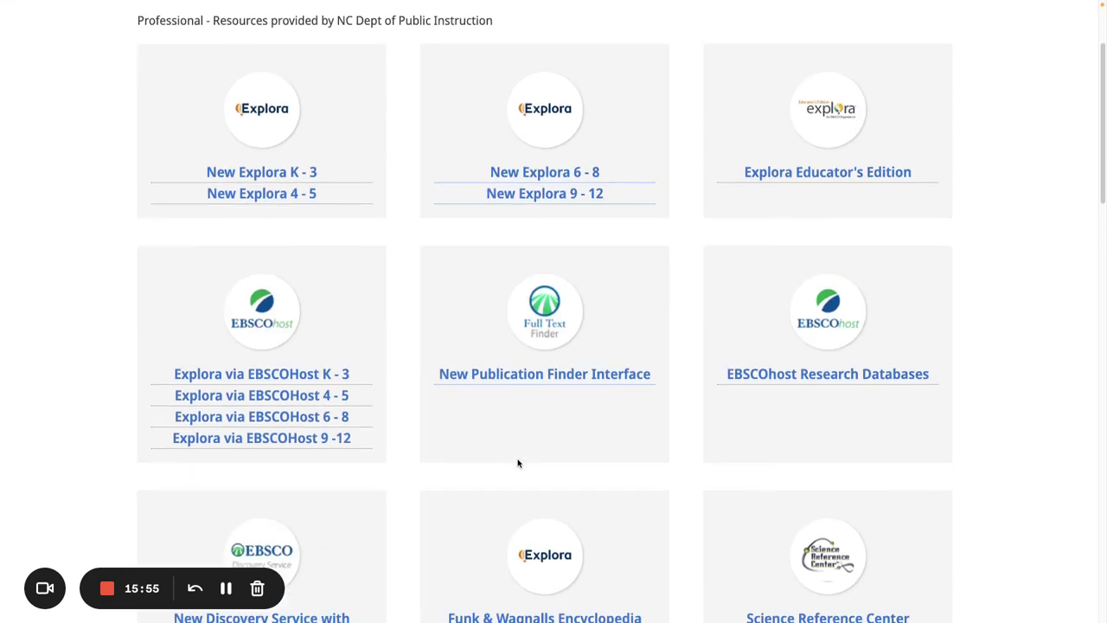
- Open the Cricket Media eBooks database from the professional resources list
{"action": "scroll", "coordinate": [518, 463], "scroll_direction": "down", "scroll_amount": 5}
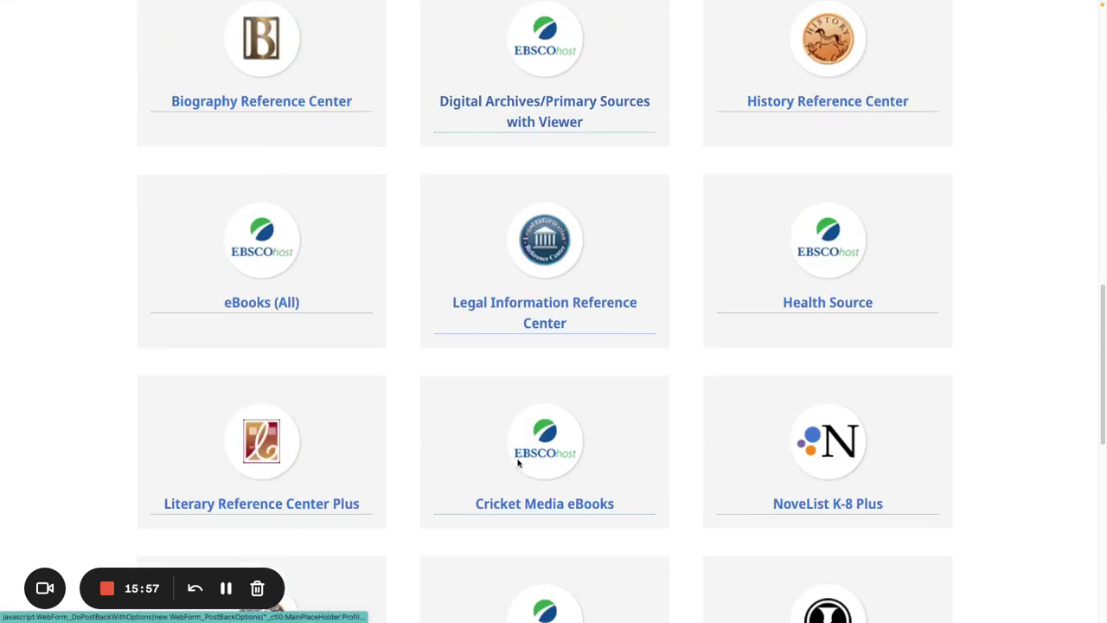
{"action": "scroll", "coordinate": [519, 464], "scroll_direction": "up", "scroll_amount": 1}
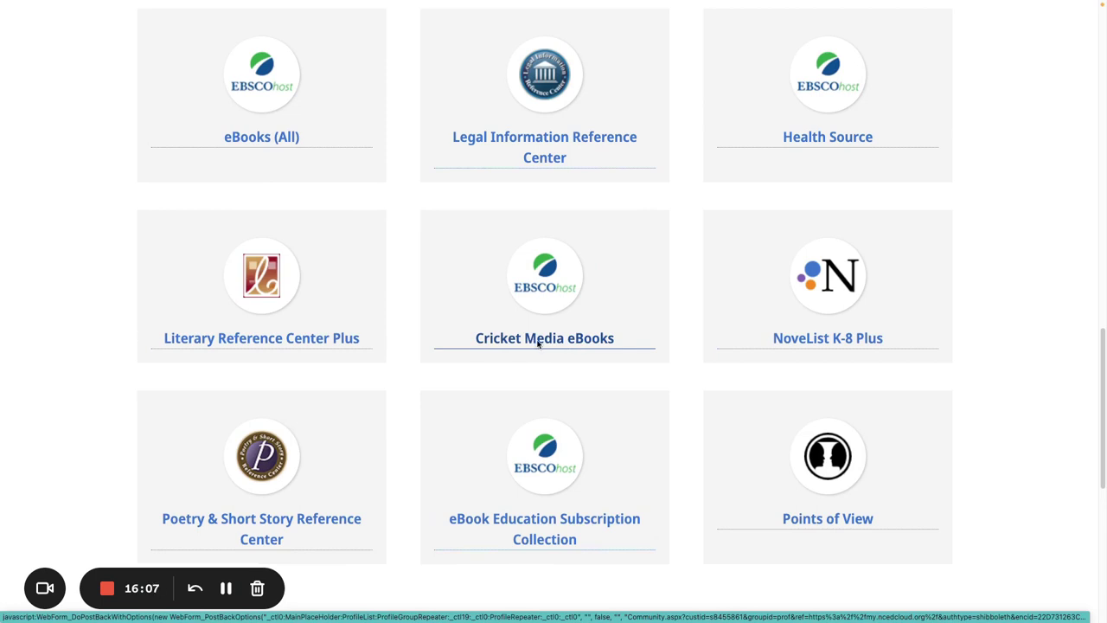
{"action": "left_click", "coordinate": [532, 288]}
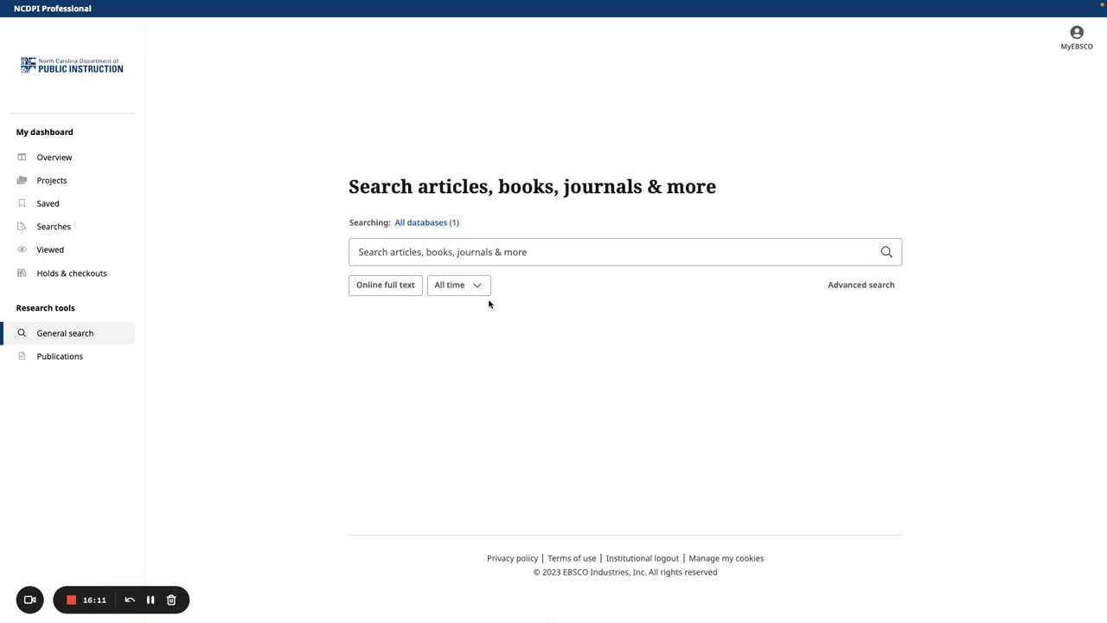
- Enter "first day of school" and try the suggested publication "Monster Boy's First Day of School (Monster Boy)"
{"action": "left_click", "coordinate": [384, 249]}
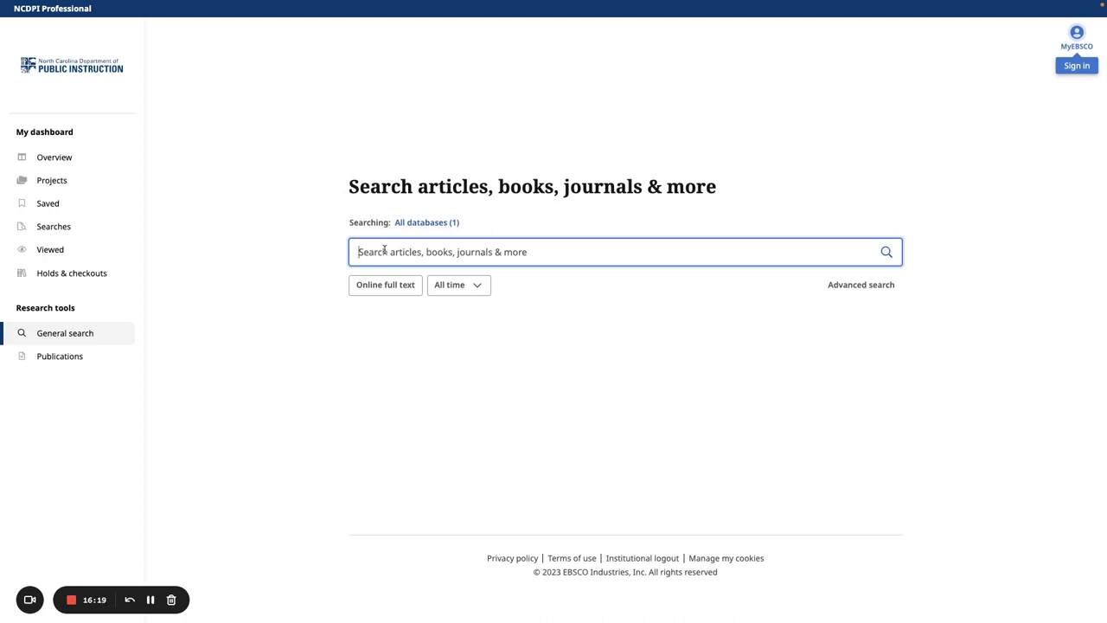
{"action": "type", "text": "first day of"}
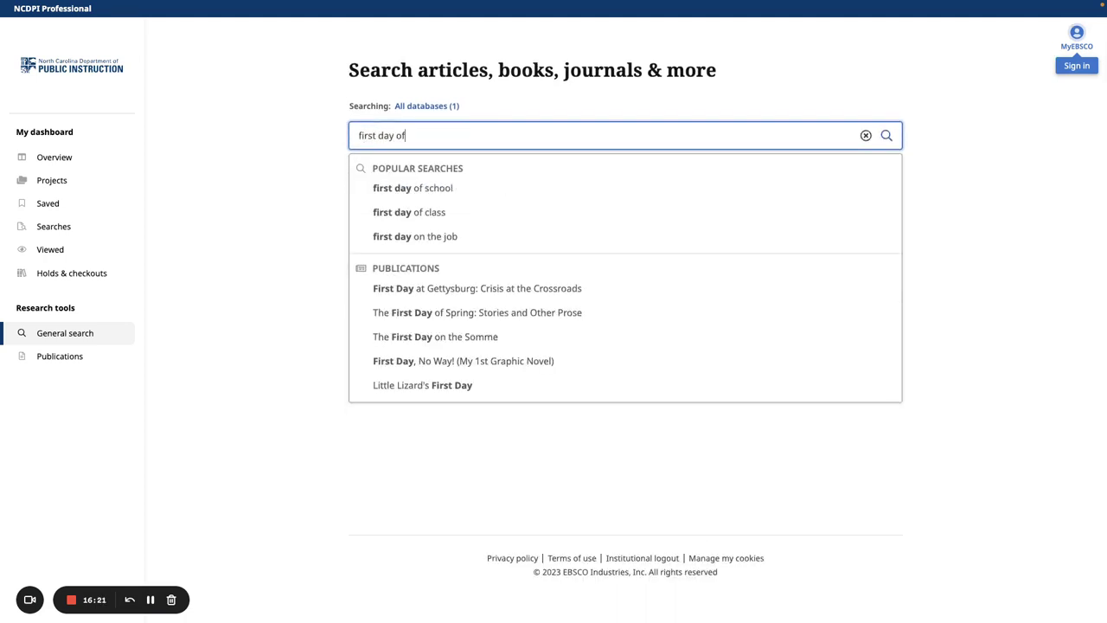
{"action": "type", "text": " school"}
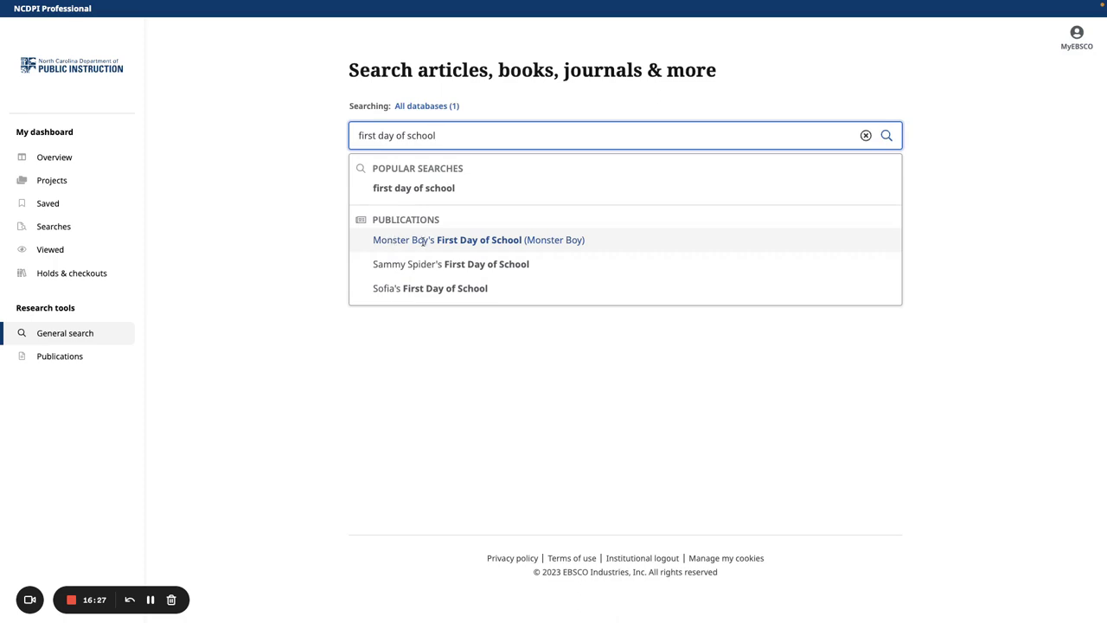
{"action": "left_click", "coordinate": [477, 241]}
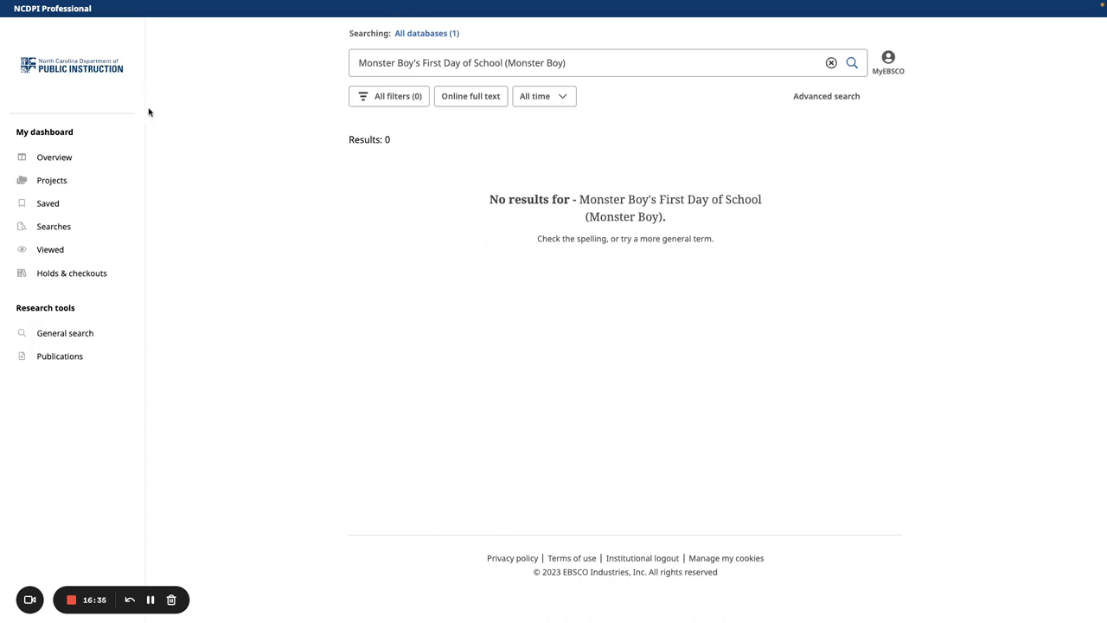
- Replace the search text with "first day of school" and run the matching popular search
{"action": "triple_click", "coordinate": [443, 62]}
{"action": "type", "text": "fir"}
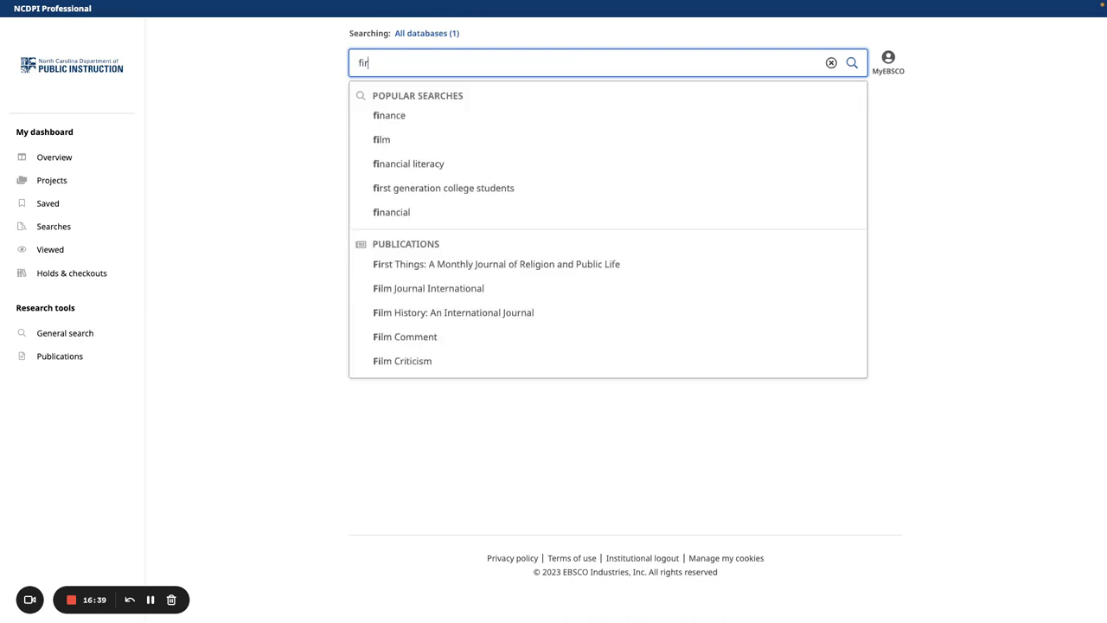
{"action": "type", "text": "st day of sch"}
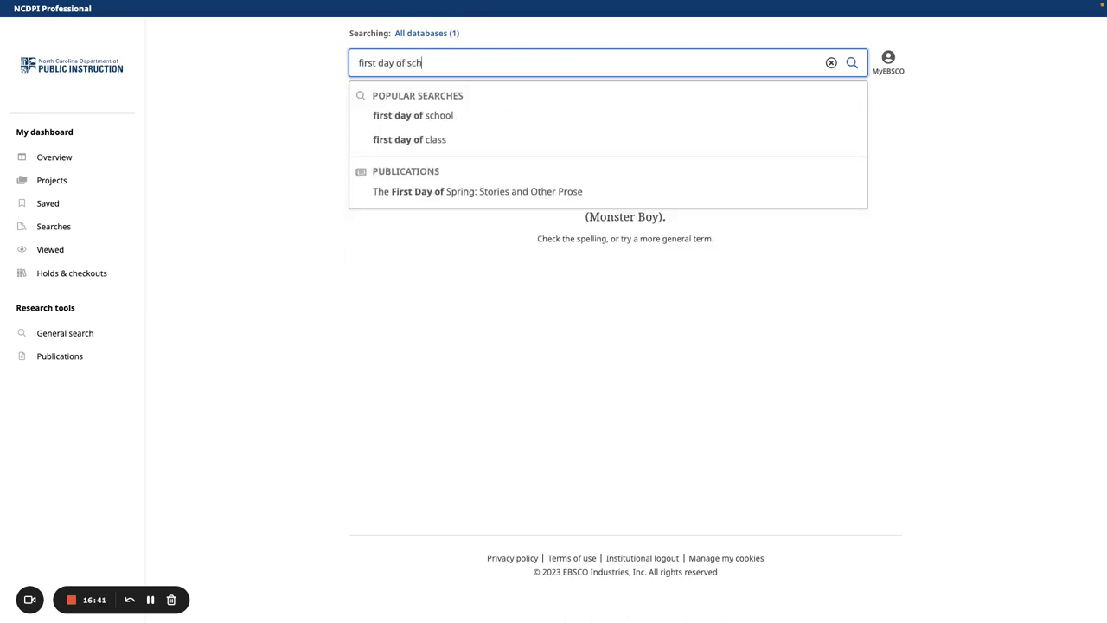
{"action": "type", "text": "ool"}
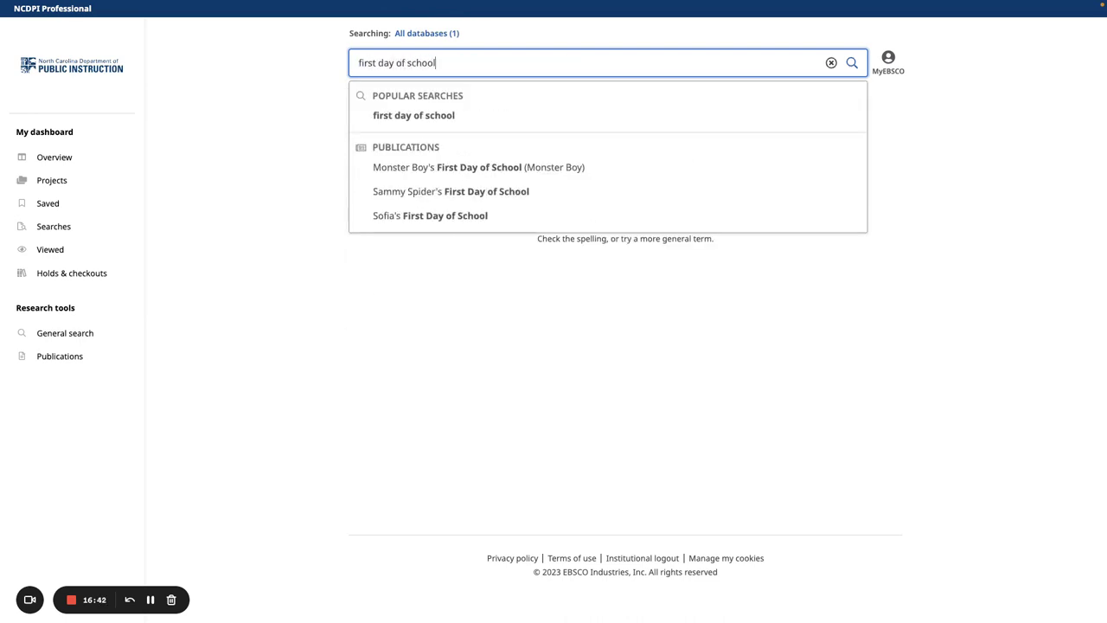
{"action": "left_click", "coordinate": [421, 115]}
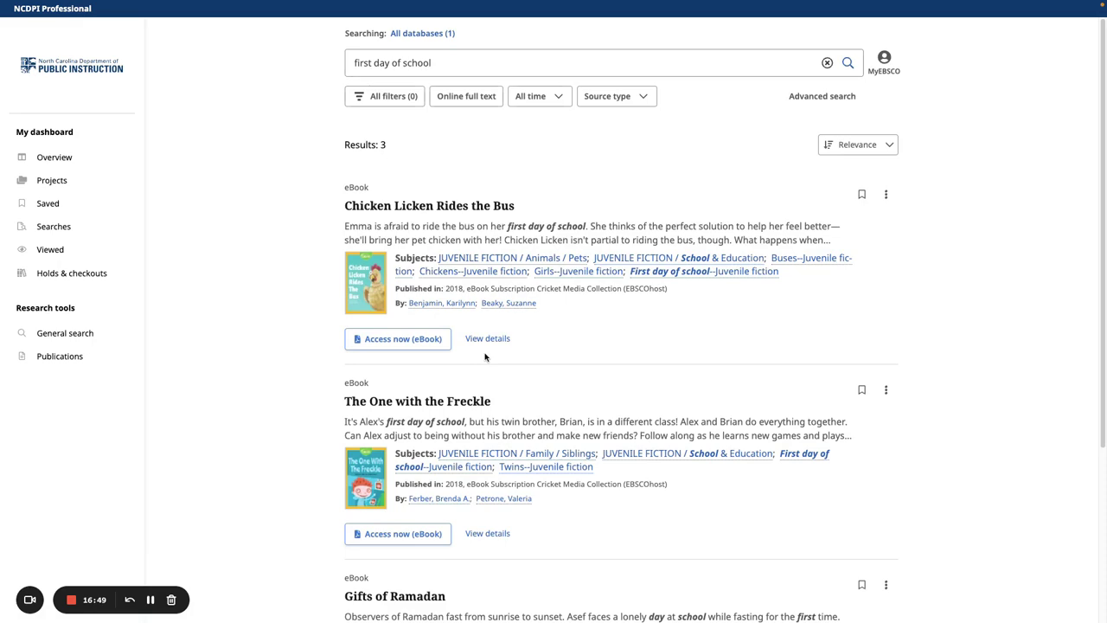
- Open the record for the eBook "Chicken Licken Rides the Bus" and review its availability, permissions and additional information
{"action": "scroll", "coordinate": [440, 366], "scroll_direction": "down", "scroll_amount": 3}
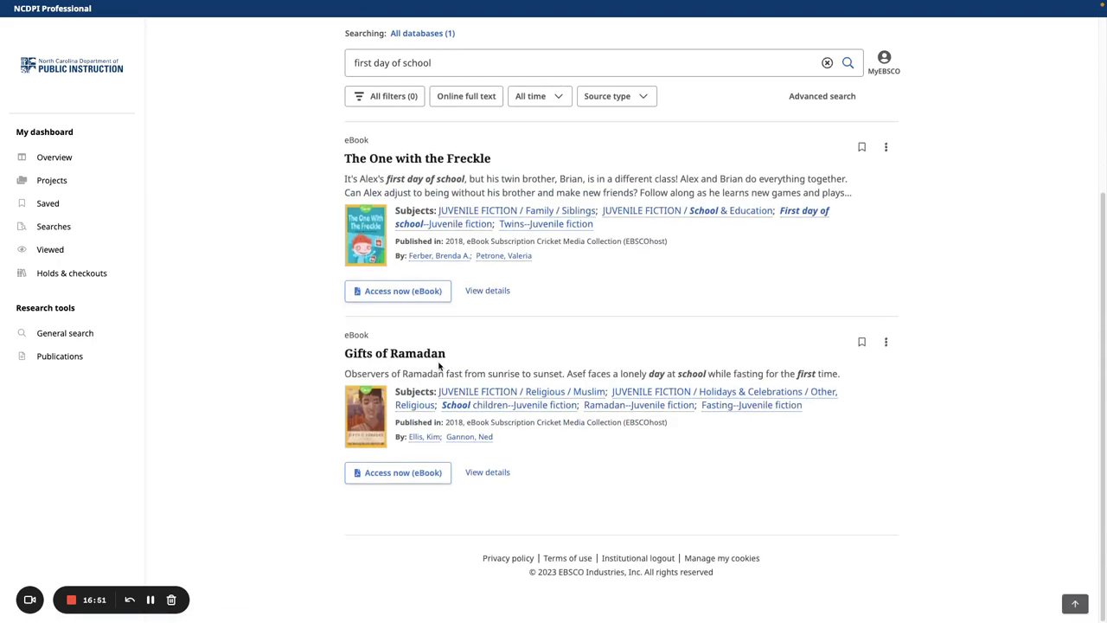
{"action": "scroll", "coordinate": [438, 366], "scroll_direction": "up", "scroll_amount": 3}
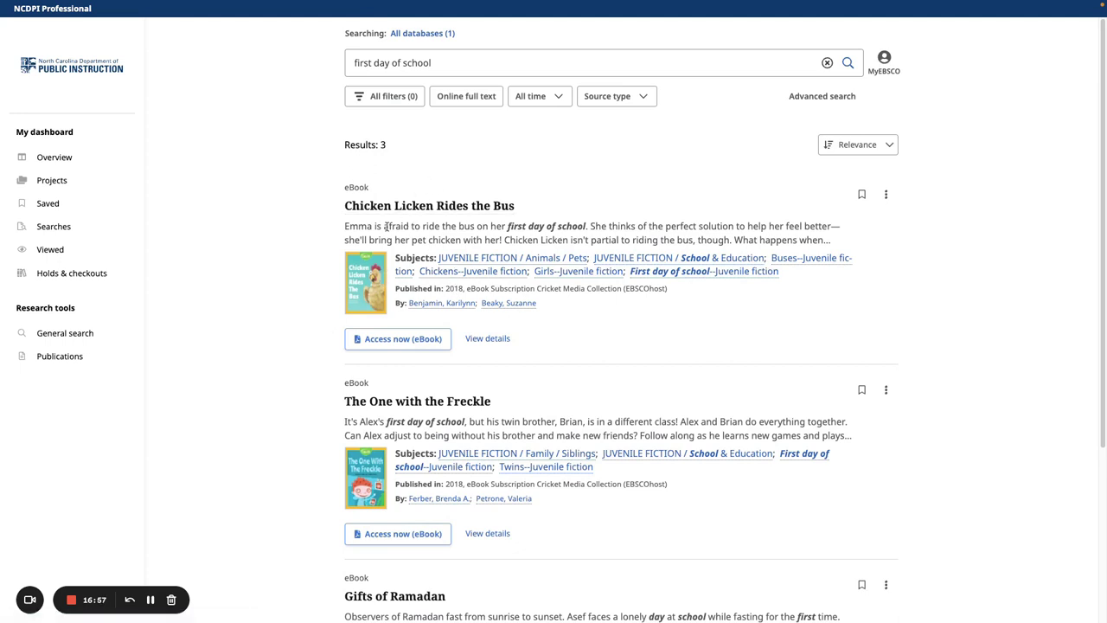
{"action": "left_click", "coordinate": [387, 208]}
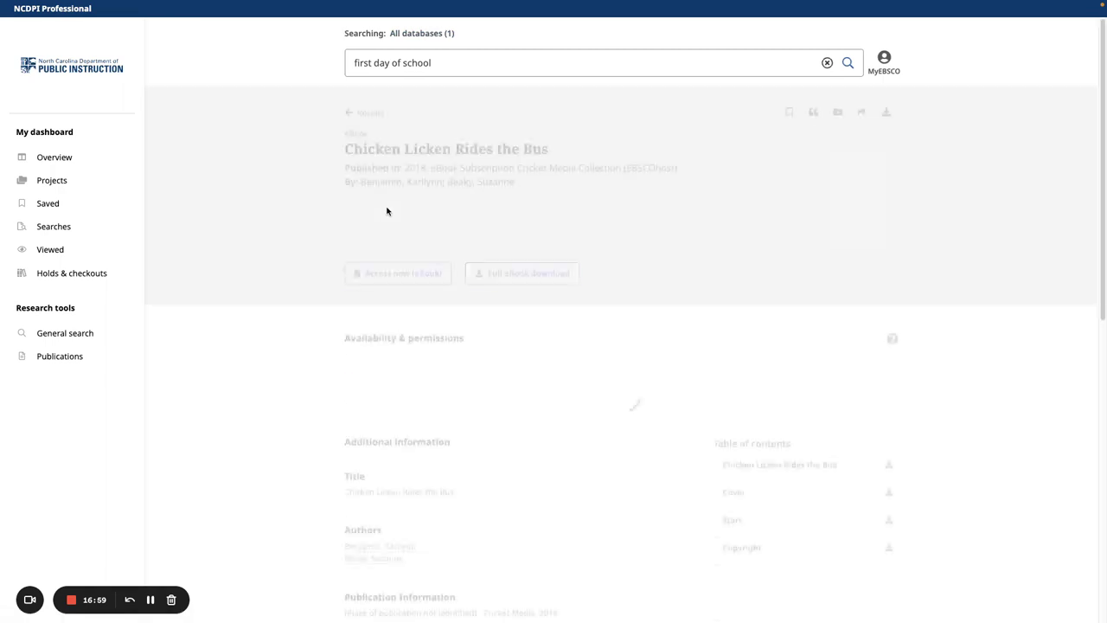
{"action": "scroll", "coordinate": [470, 375], "scroll_direction": "down", "scroll_amount": 3}
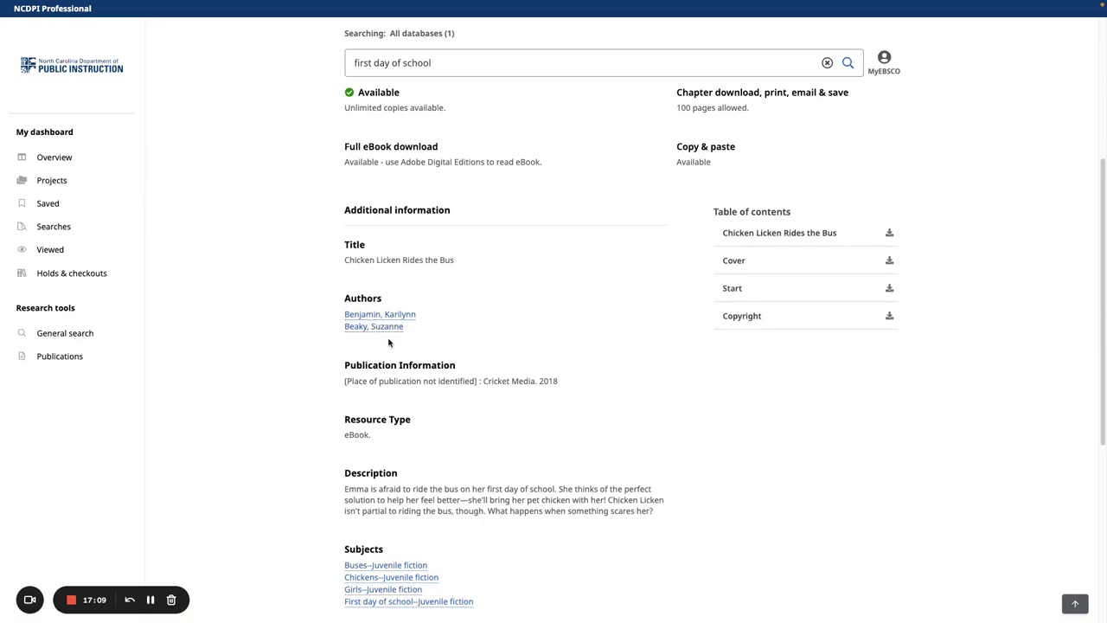
{"action": "scroll", "coordinate": [388, 342], "scroll_direction": "up", "scroll_amount": 3}
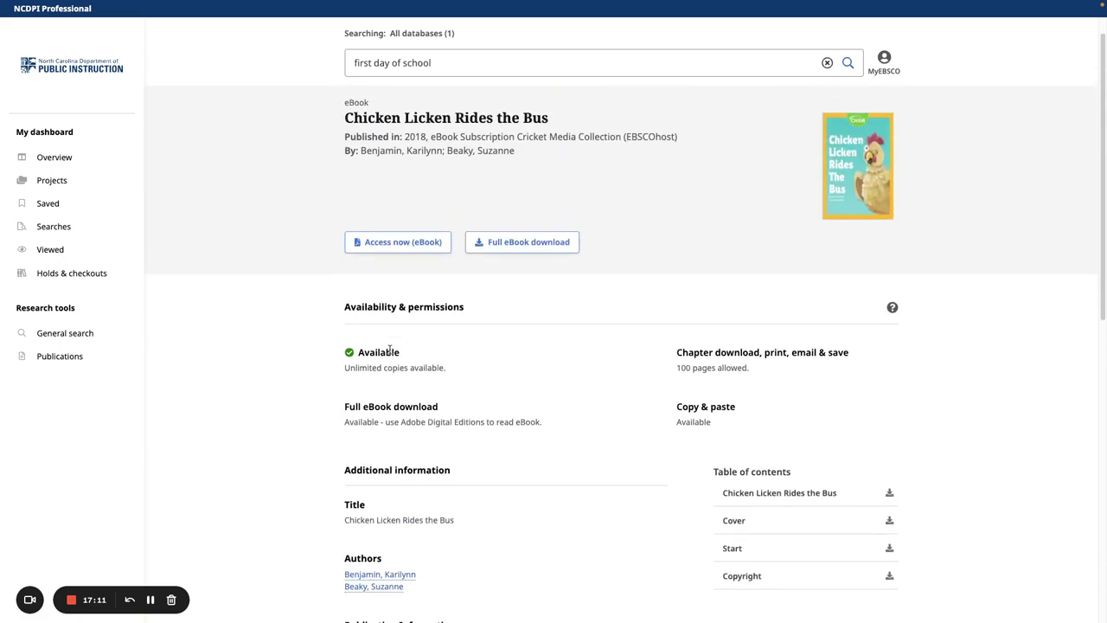
{"action": "scroll", "coordinate": [487, 398], "scroll_direction": "down", "scroll_amount": 7}
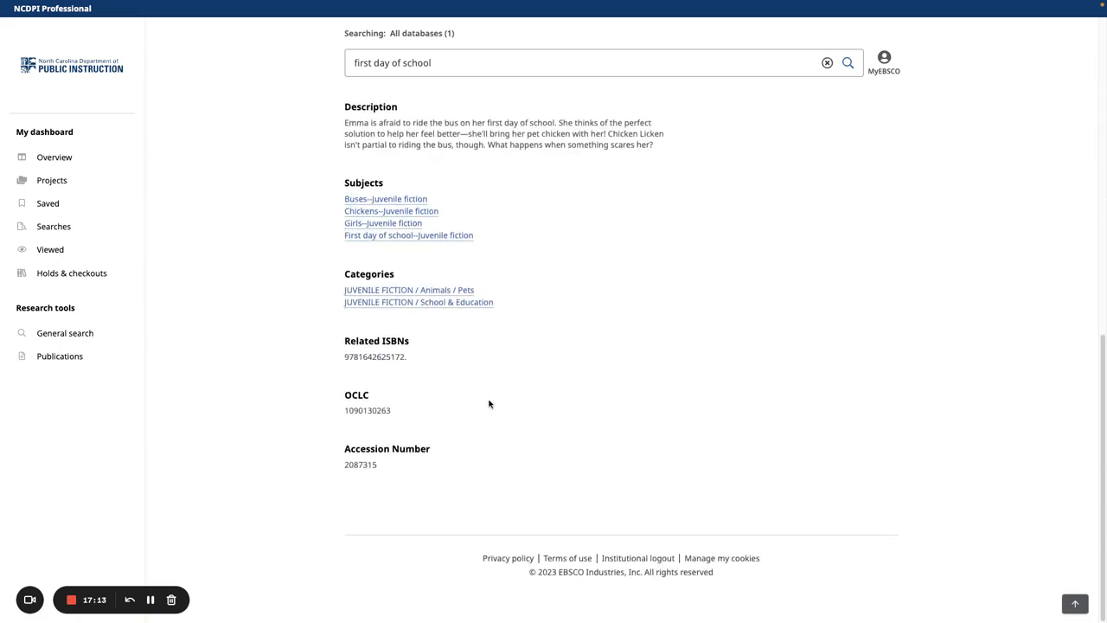
{"action": "scroll", "coordinate": [489, 404], "scroll_direction": "up", "scroll_amount": 7}
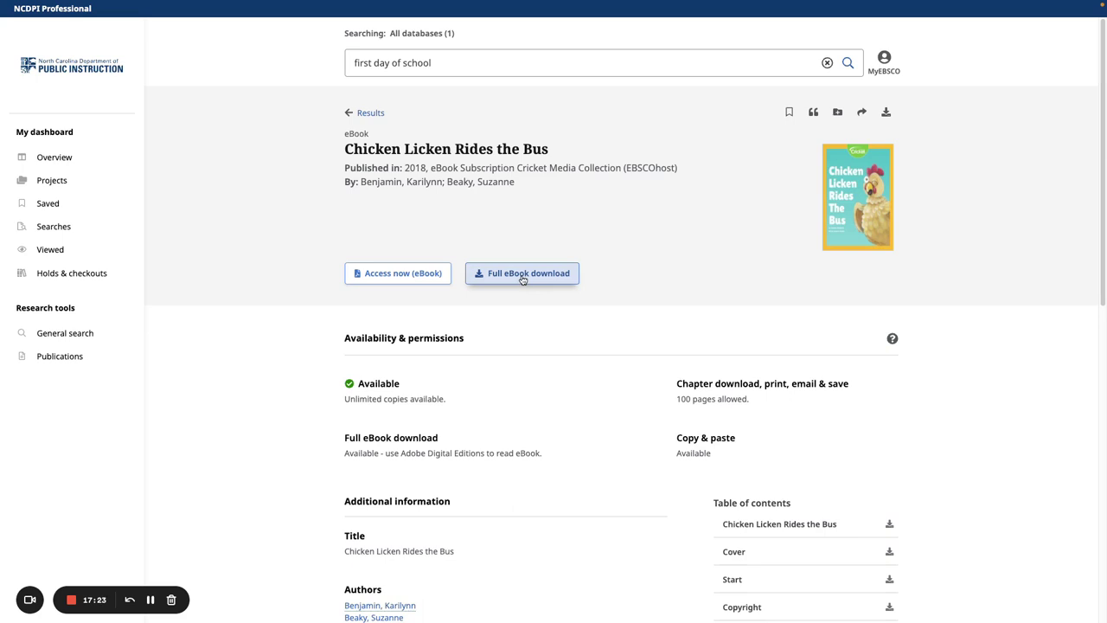
- Access the eBook online, dismiss the notice about external links, and reduce the page zoom
{"action": "left_click", "coordinate": [402, 278]}
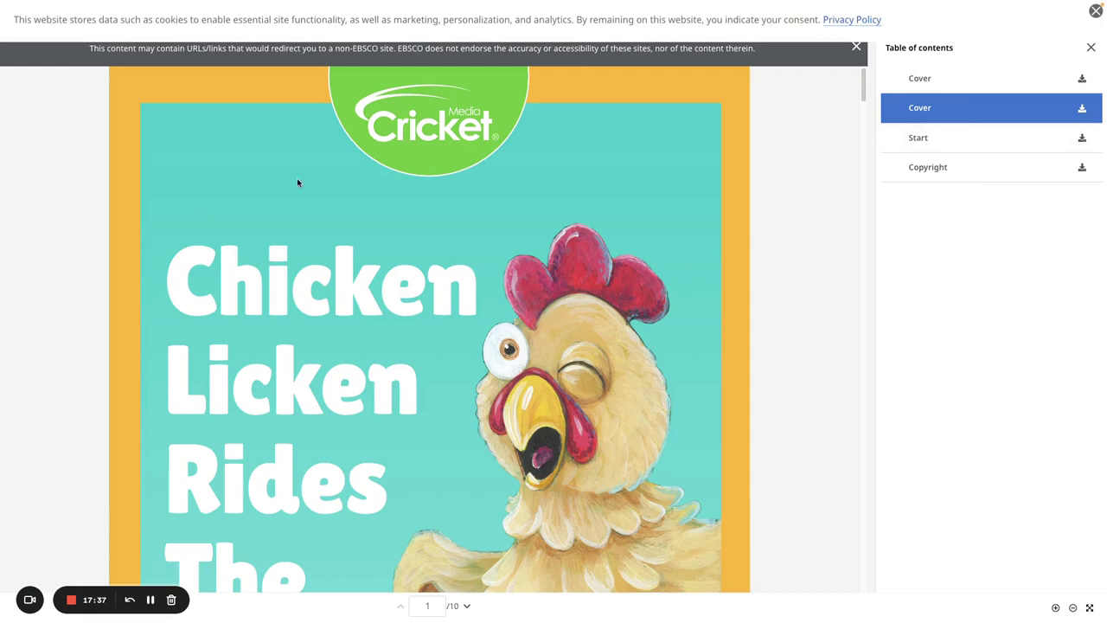
{"action": "left_click", "coordinate": [857, 47]}
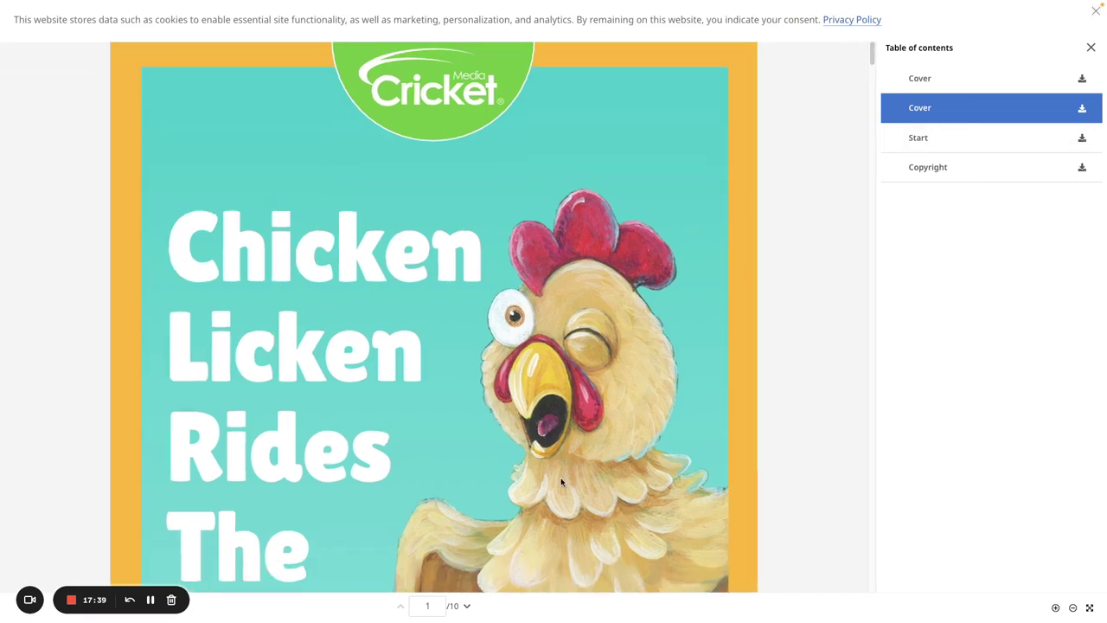
{"action": "left_click", "coordinate": [1072, 609]}
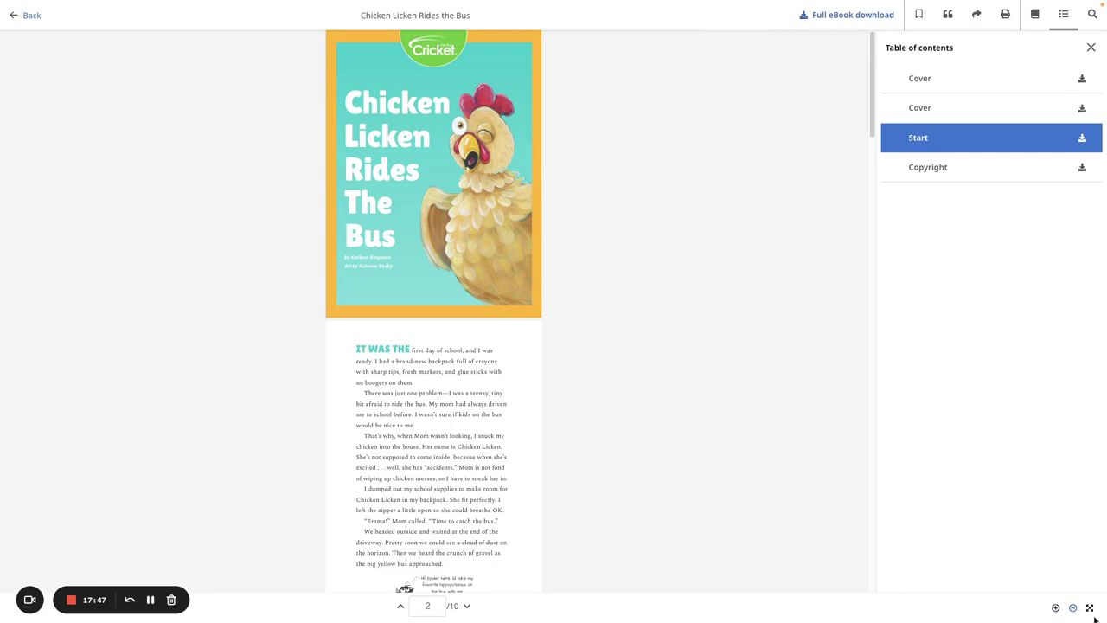
{"action": "left_click", "coordinate": [1057, 609]}
{"action": "left_click", "coordinate": [1058, 609]}
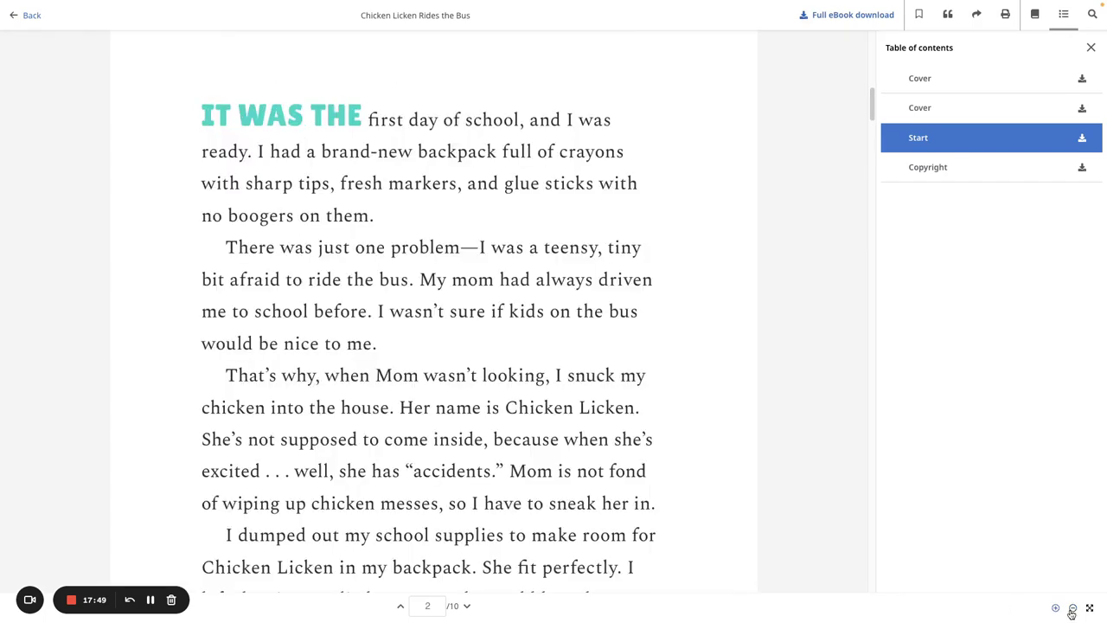
{"action": "left_click", "coordinate": [1072, 609]}
{"action": "left_click", "coordinate": [1072, 609]}
- Look through the eBook's pages from the story start to the copyright page and return to the cover
{"action": "scroll", "coordinate": [683, 486], "scroll_direction": "down", "scroll_amount": 10}
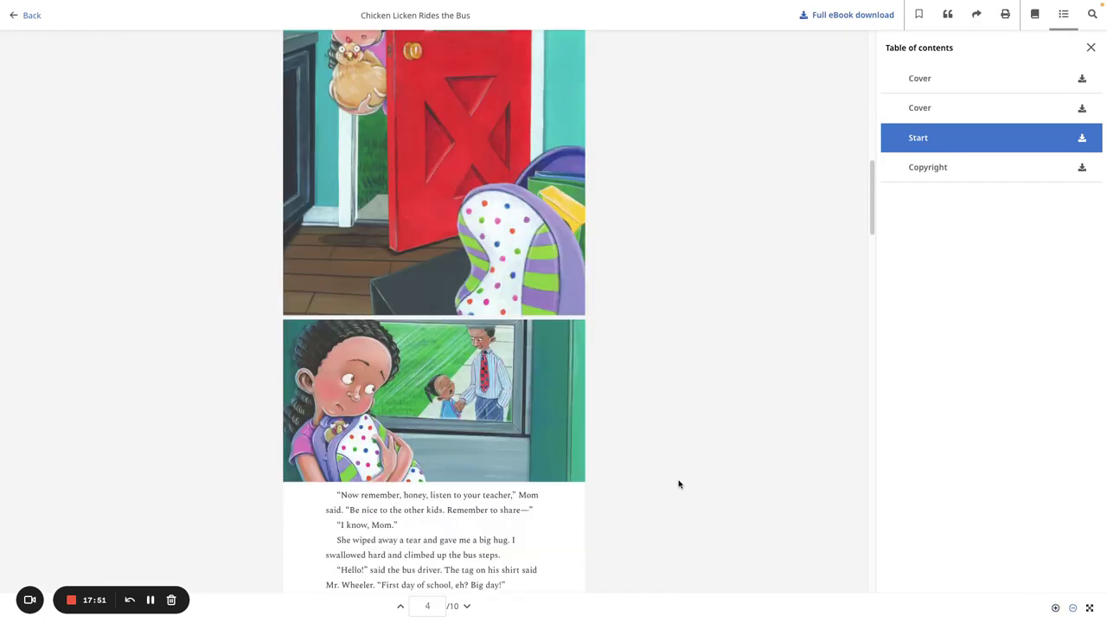
{"action": "scroll", "coordinate": [677, 483], "scroll_direction": "down", "scroll_amount": 15}
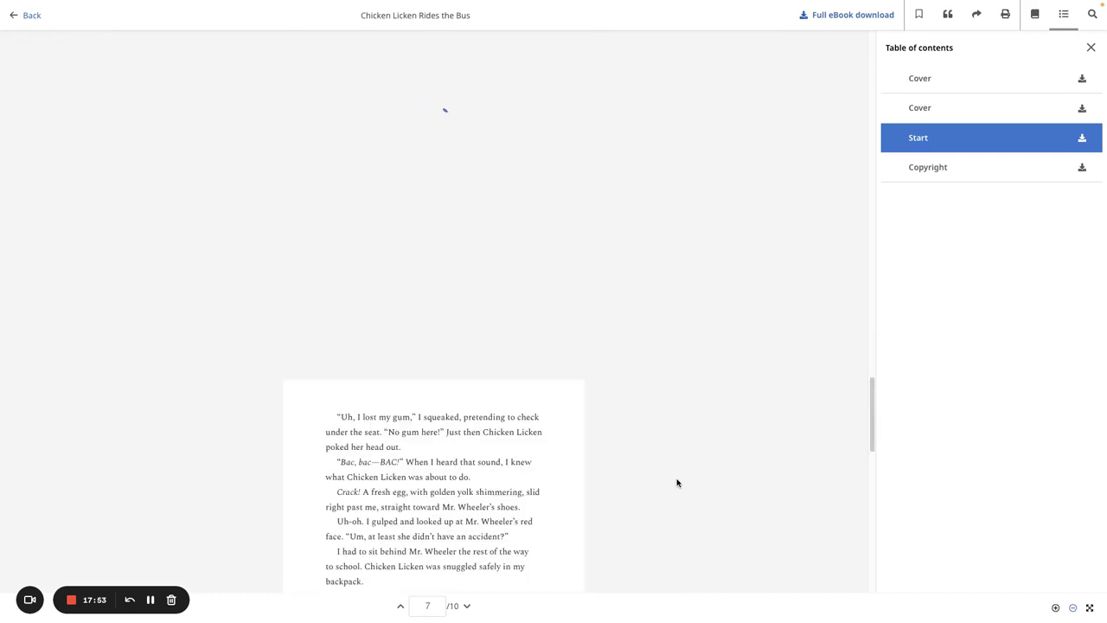
{"action": "scroll", "coordinate": [677, 483], "scroll_direction": "down", "scroll_amount": 15}
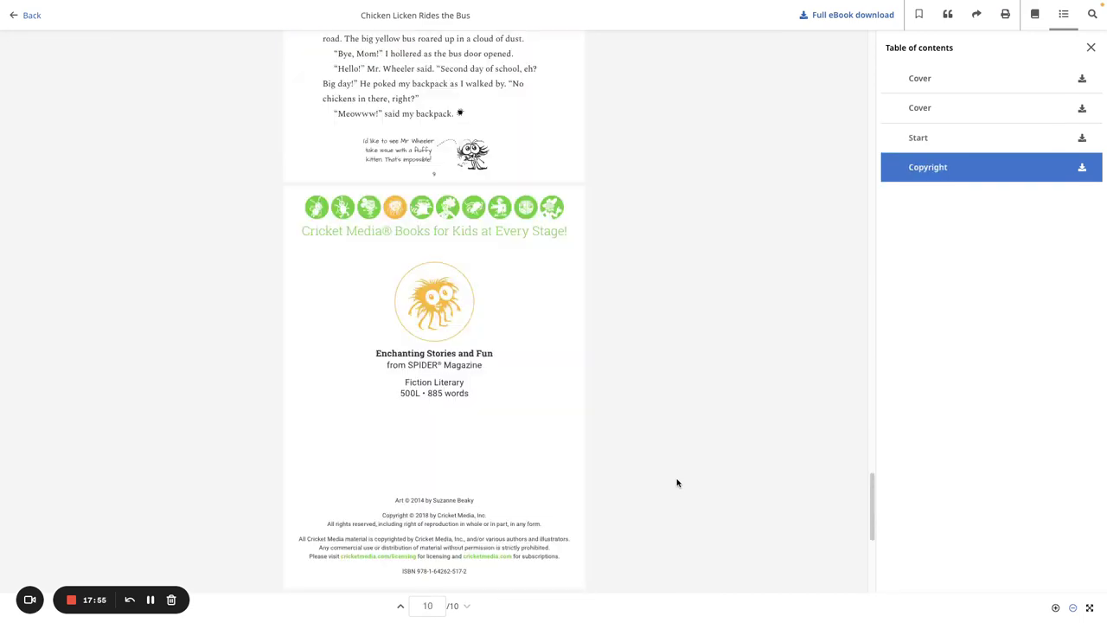
{"action": "scroll", "coordinate": [677, 482], "scroll_direction": "up", "scroll_amount": 20}
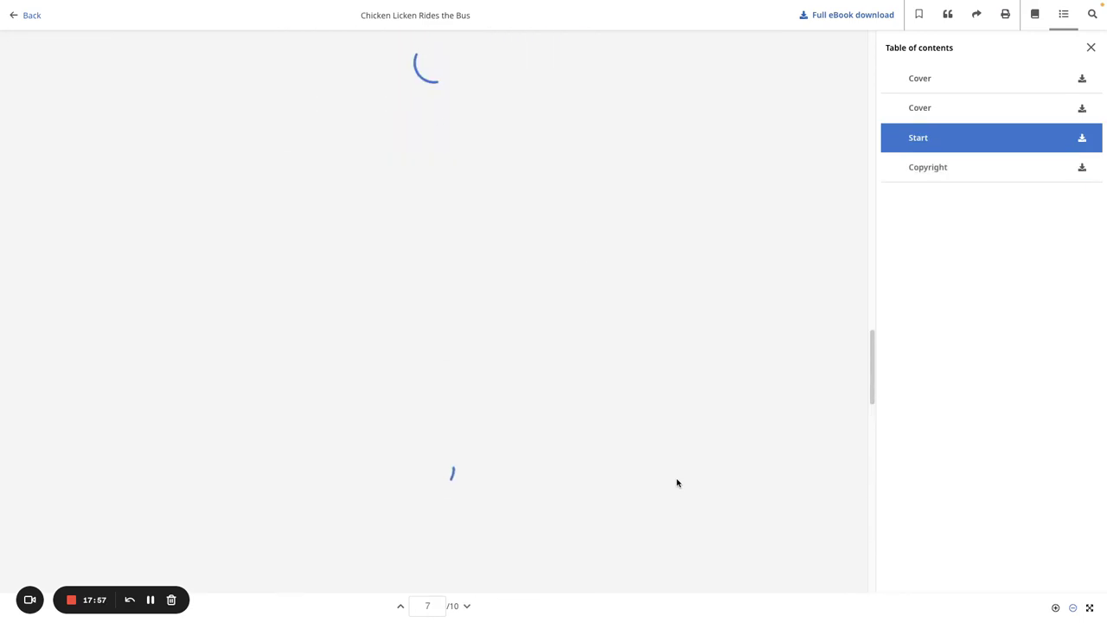
{"action": "scroll", "coordinate": [678, 483], "scroll_direction": "up", "scroll_amount": 20}
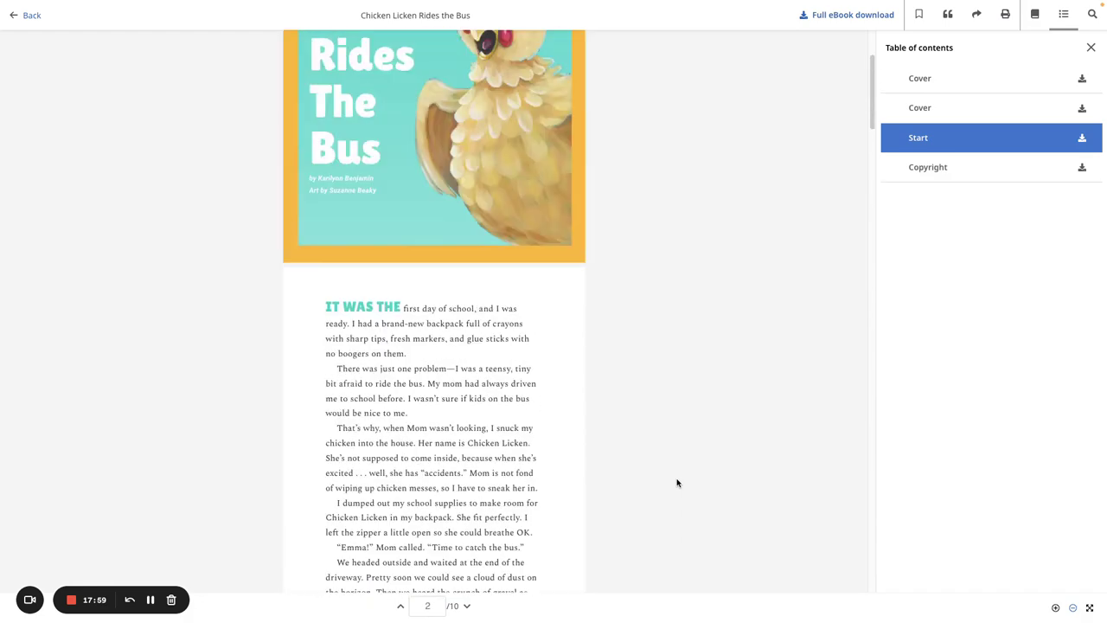
{"action": "scroll", "coordinate": [677, 483], "scroll_direction": "up", "scroll_amount": 1}
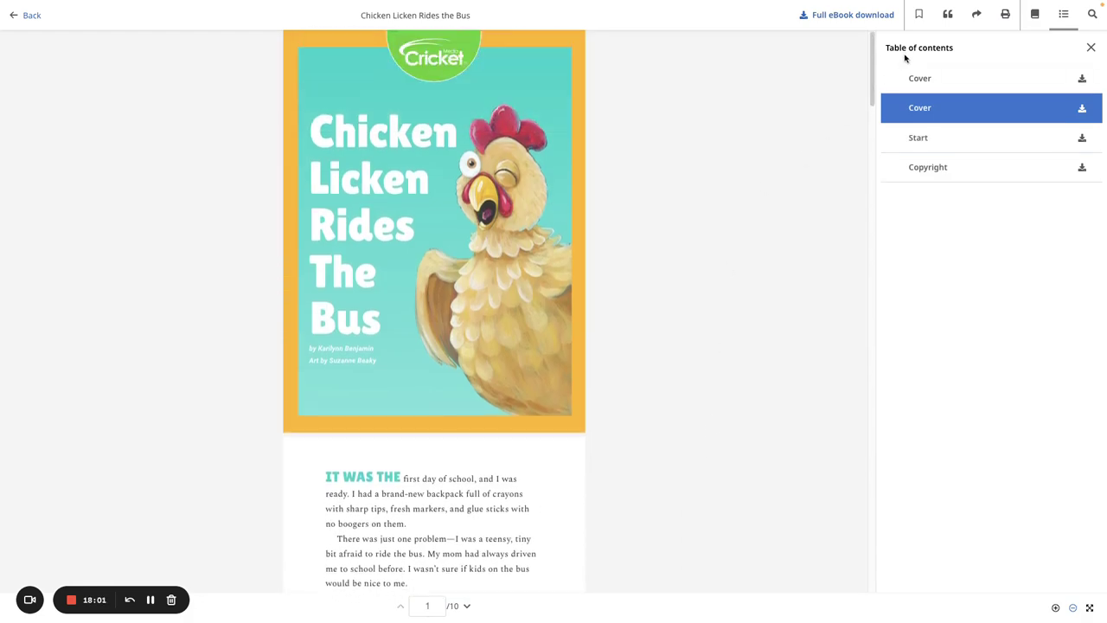
- Create a share link for the eBook and copy it to the clipboard
{"action": "left_click", "coordinate": [977, 14]}
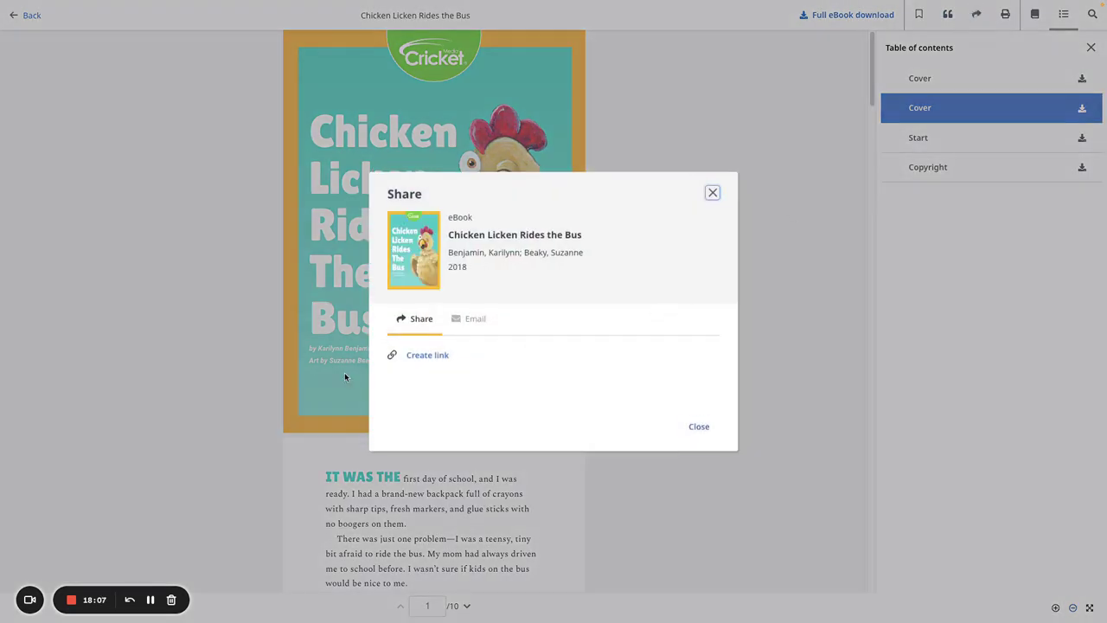
{"action": "left_click", "coordinate": [420, 360]}
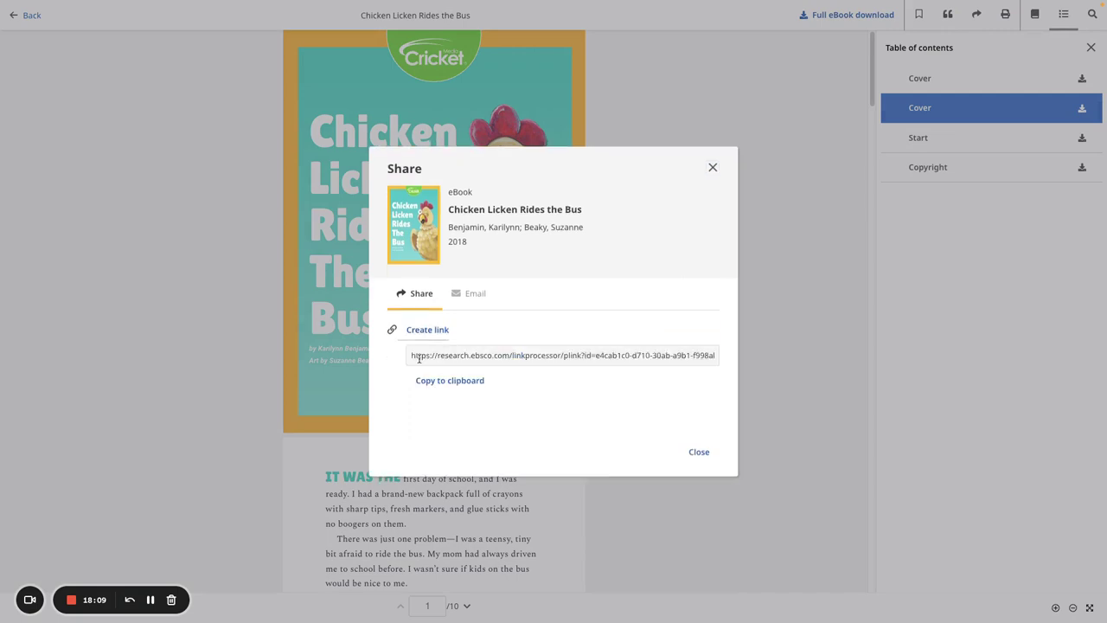
{"action": "left_click", "coordinate": [444, 386]}
{"action": "left_click", "coordinate": [444, 386]}
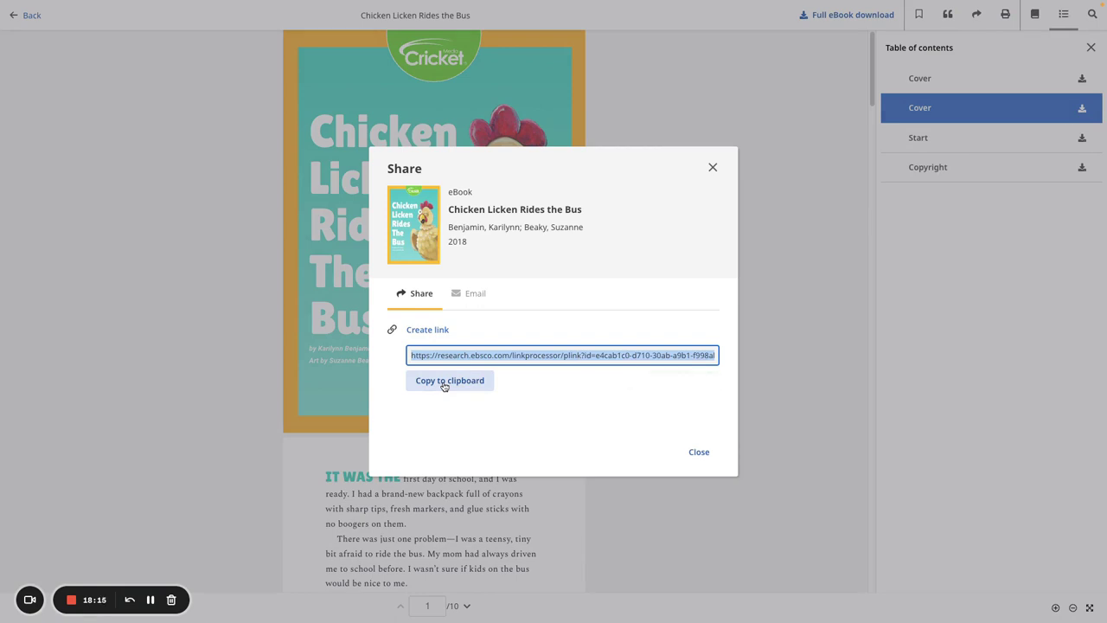
{"action": "left_click", "coordinate": [710, 168]}
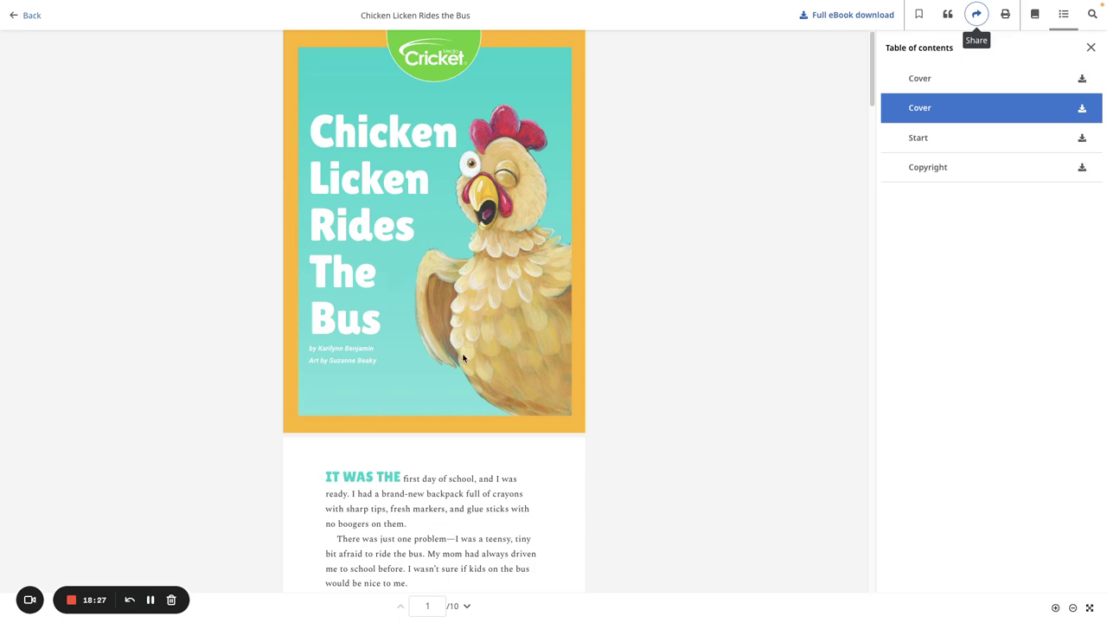
- Generate a citation for the eBook in MLA 9th Edition (Modern Language Assoc.) style
{"action": "left_click", "coordinate": [948, 16]}
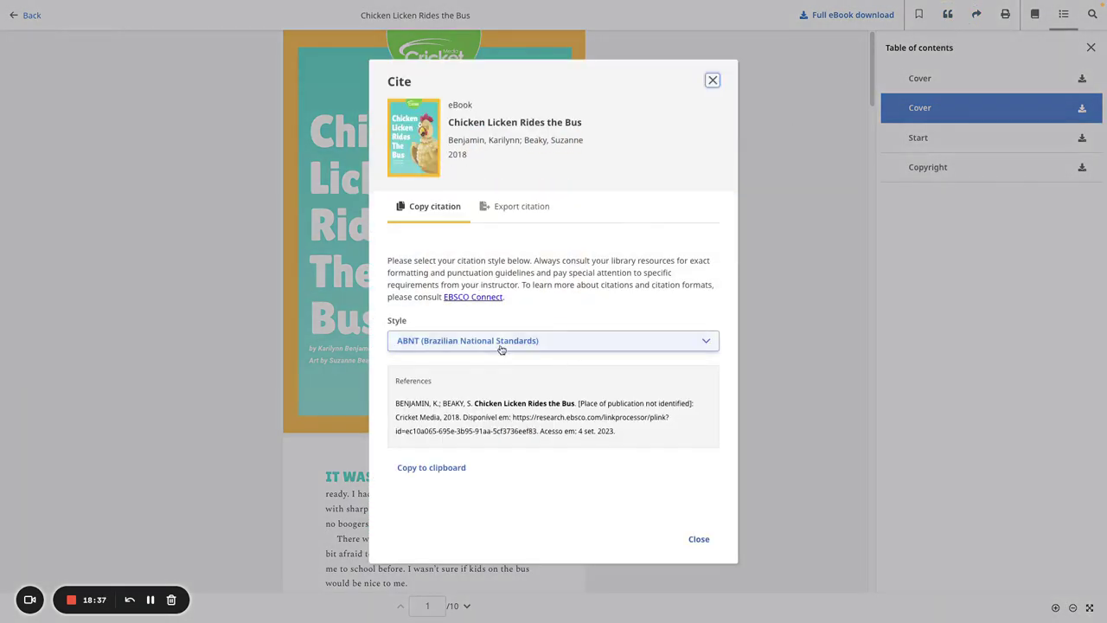
{"action": "left_click", "coordinate": [707, 342]}
{"action": "scroll", "coordinate": [546, 416], "scroll_direction": "down", "scroll_amount": 3}
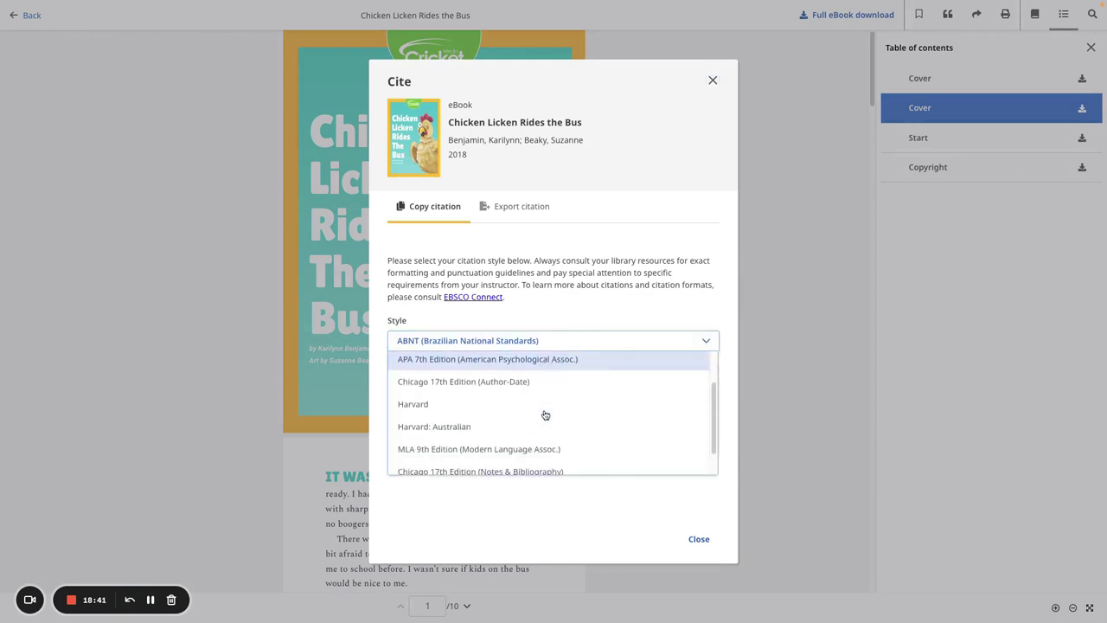
{"action": "left_click", "coordinate": [518, 424]}
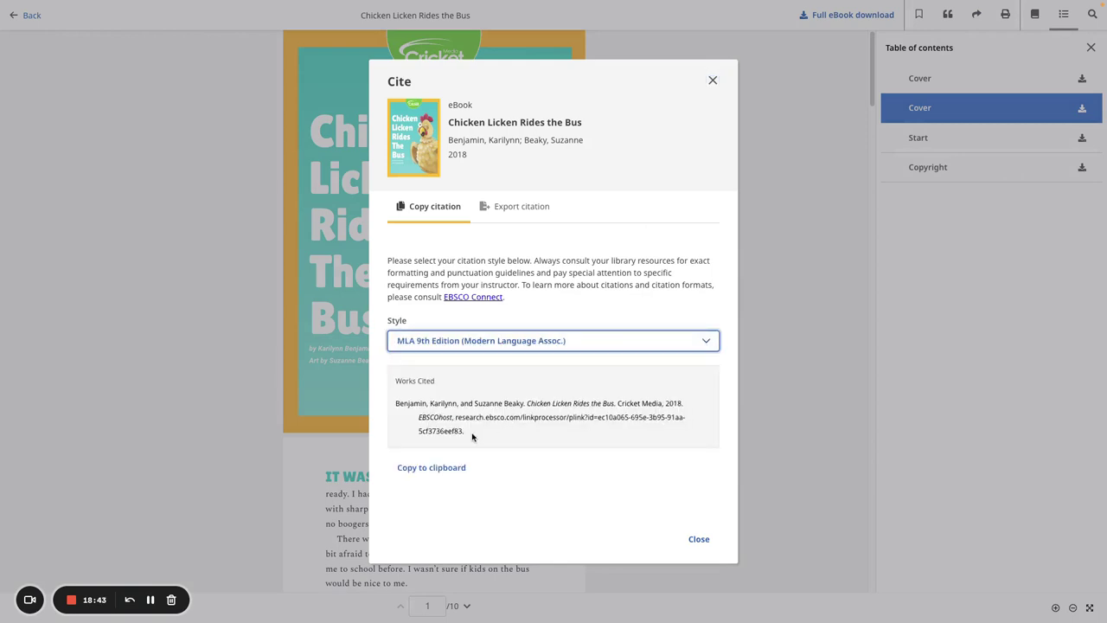
- Copy the MLA 9th Edition citation of the eBook to the clipboard and close the citation dialog
{"action": "left_click_drag", "start_coordinate": [473, 437], "coordinate": [412, 408]}
{"action": "left_click", "coordinate": [481, 486]}
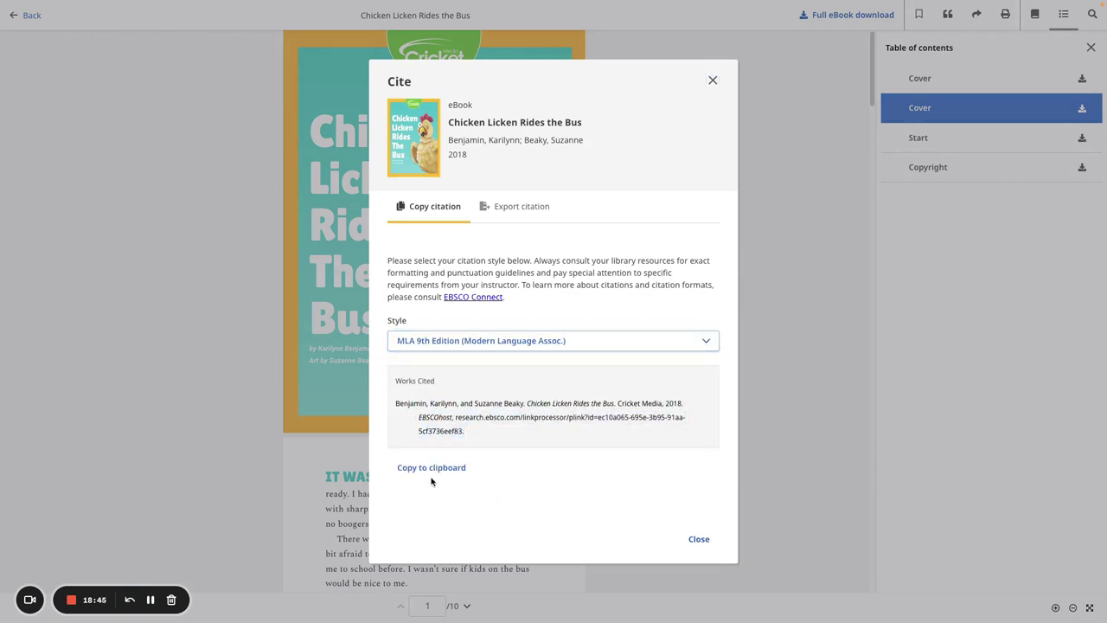
{"action": "left_click", "coordinate": [431, 469]}
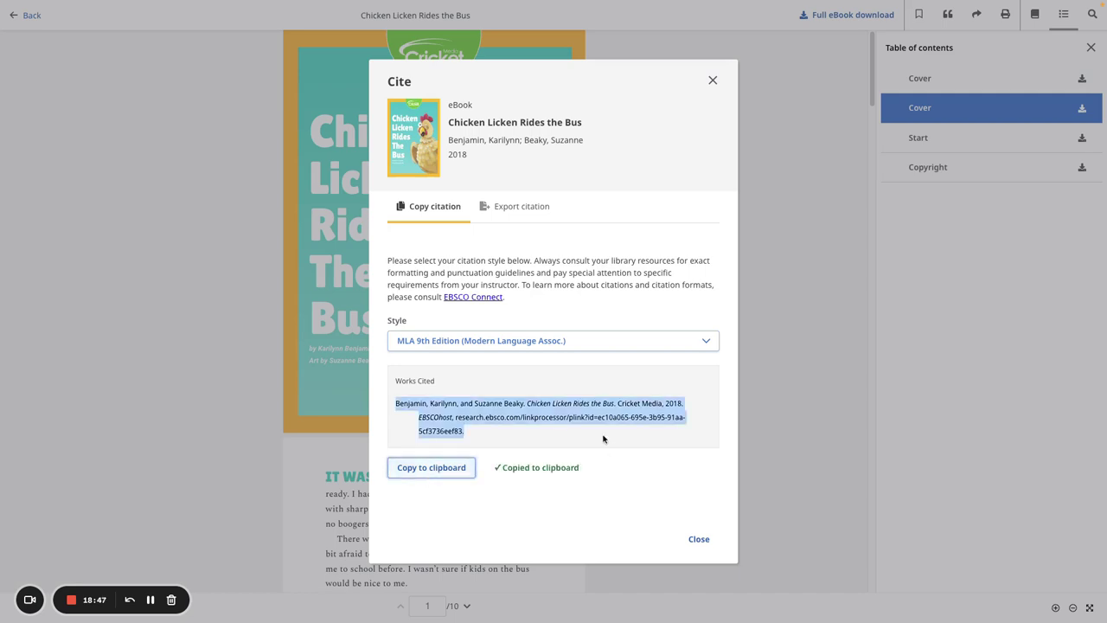
{"action": "left_click", "coordinate": [713, 81]}
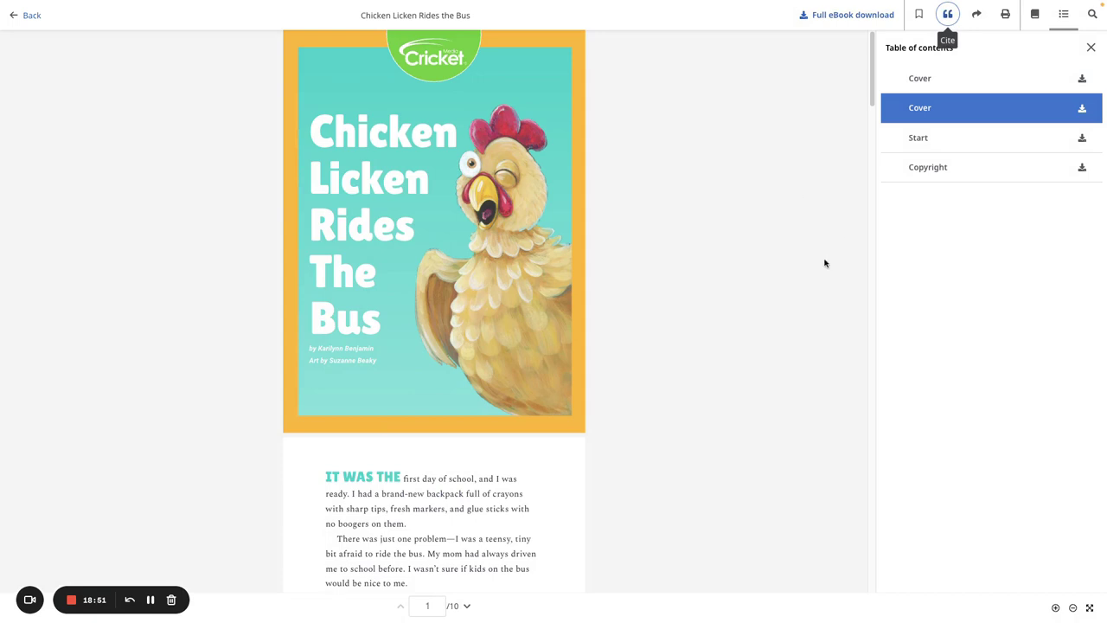
- View the eBook's print options without printing and return to the eBook's detail page
{"action": "left_click", "coordinate": [1007, 13]}
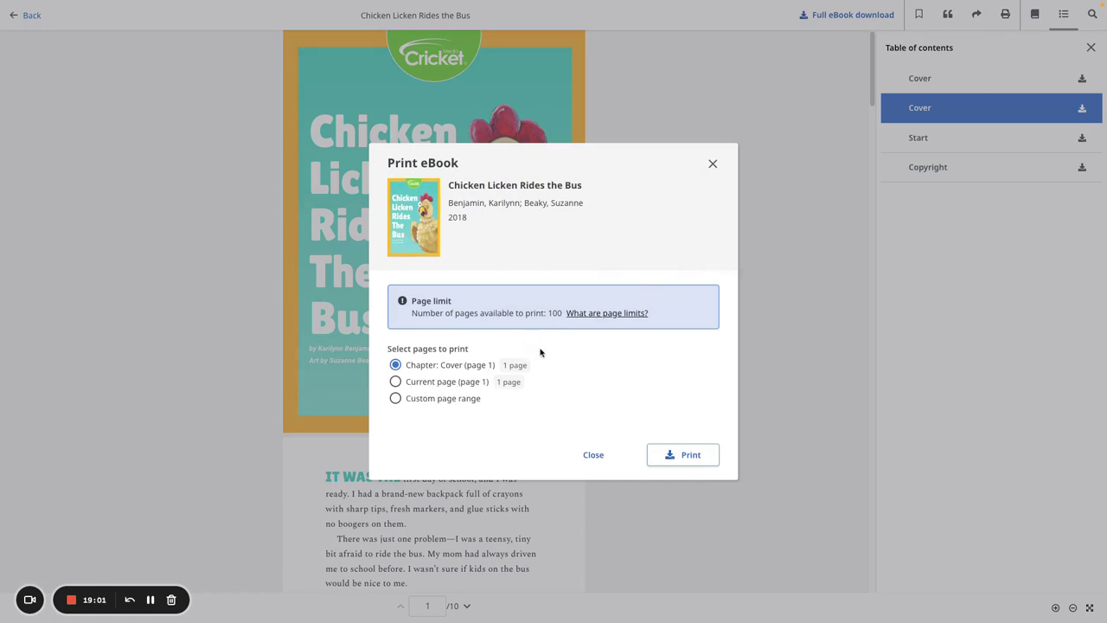
{"action": "left_click", "coordinate": [712, 164]}
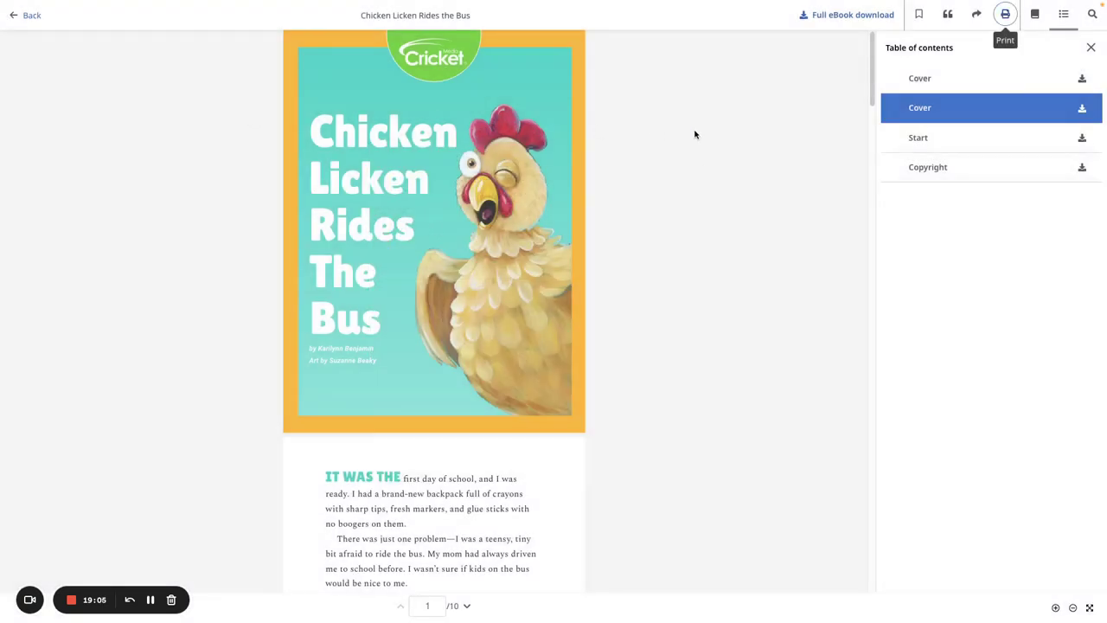
{"action": "left_click", "coordinate": [33, 16]}
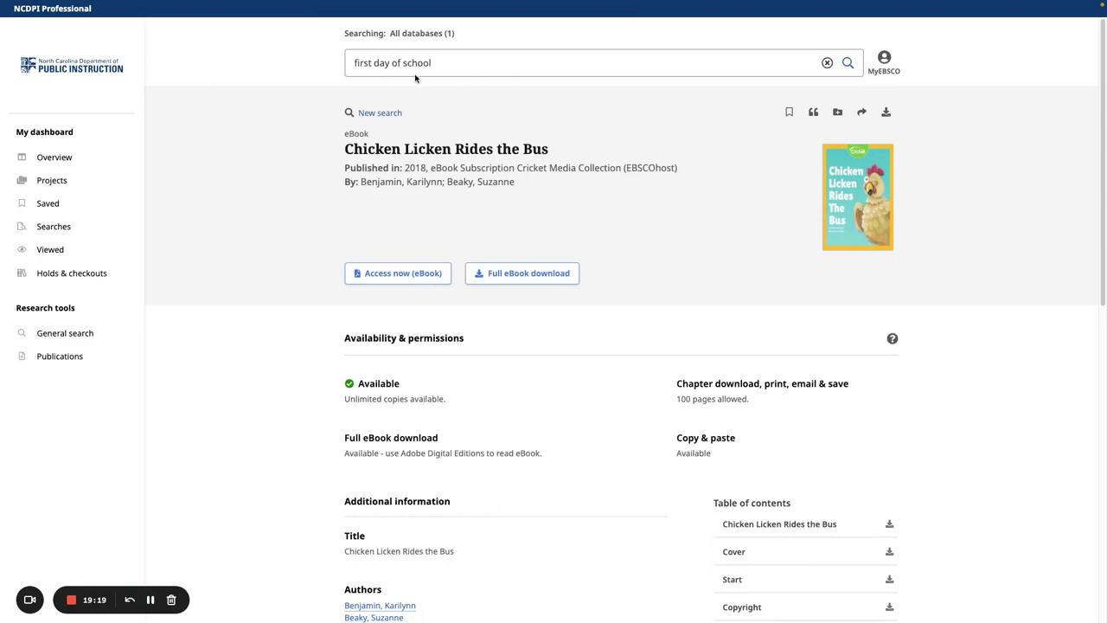
- Leave full-screen view and close the Chicken Licken Rides the Bus browser tab
{"action": "mouse_move", "coordinate": [303, 5]}
{"action": "left_click", "coordinate": [39, 22]}
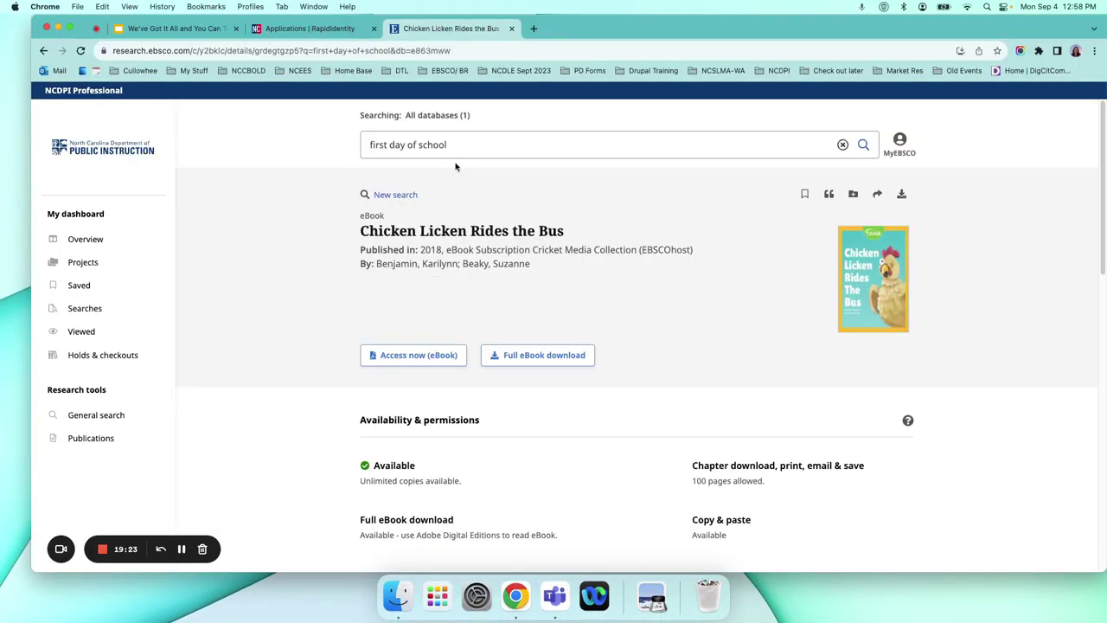
{"action": "left_click", "coordinate": [511, 28]}
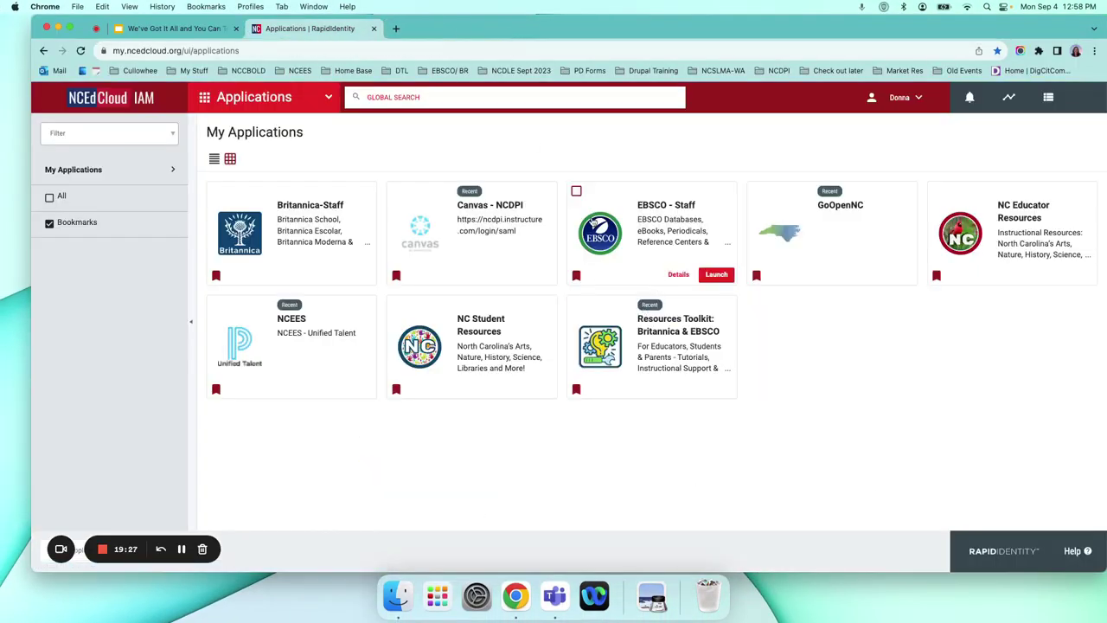
- Launch EBSCO - Staff from My Applications in full screen and open the eBooks (All) resource
{"action": "left_click", "coordinate": [656, 221]}
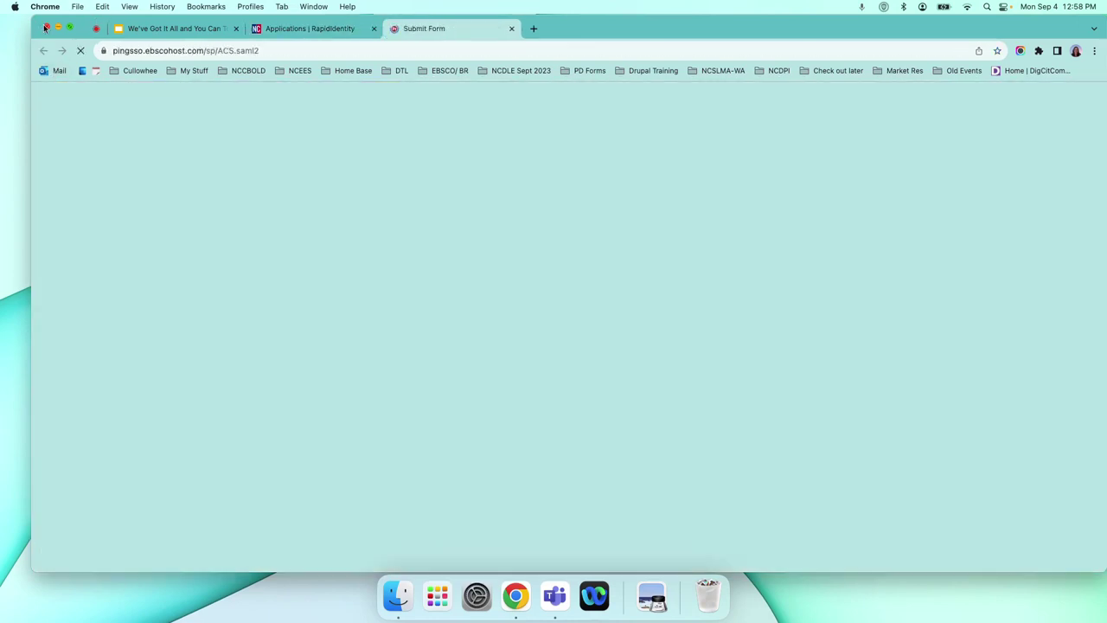
{"action": "key", "text": "ctrl+super+f"}
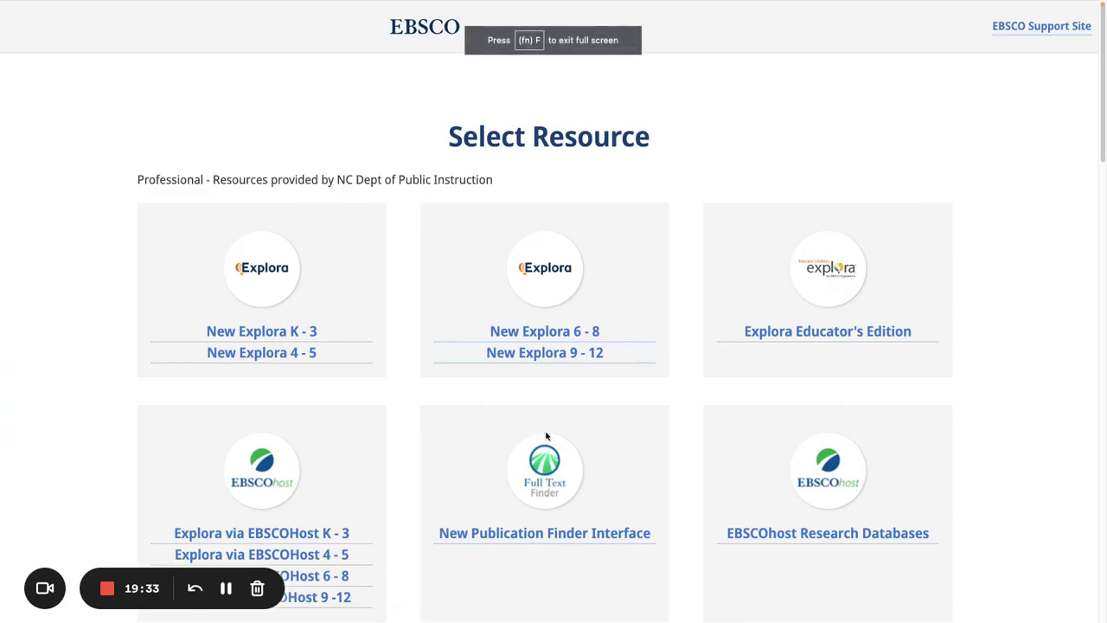
{"action": "scroll", "coordinate": [546, 436], "scroll_direction": "down", "scroll_amount": 10}
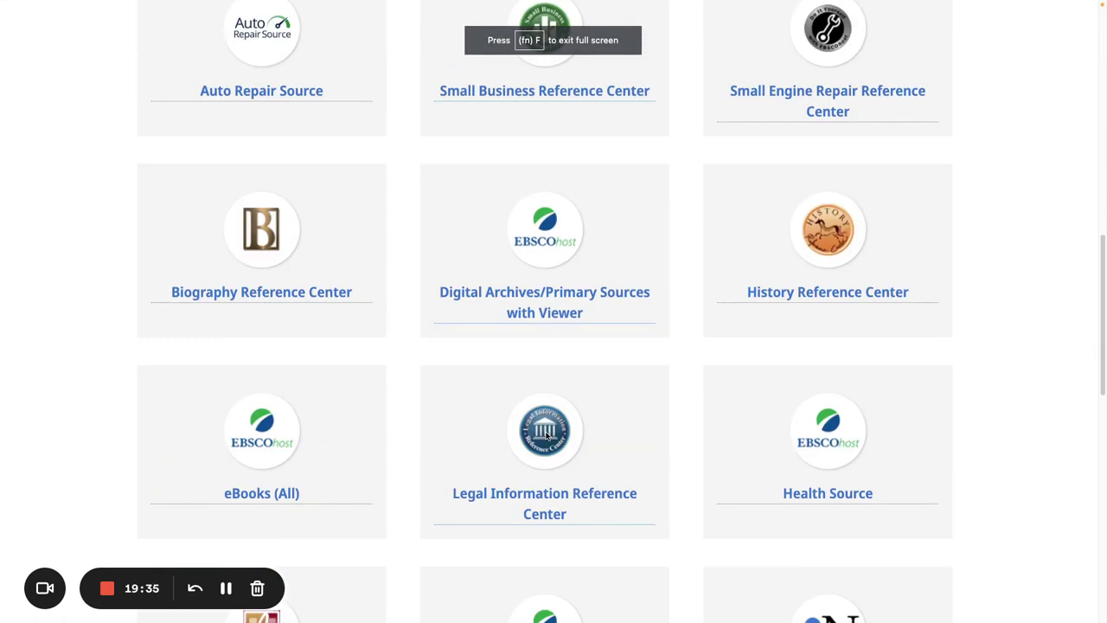
{"action": "scroll", "coordinate": [546, 435], "scroll_direction": "down", "scroll_amount": 2}
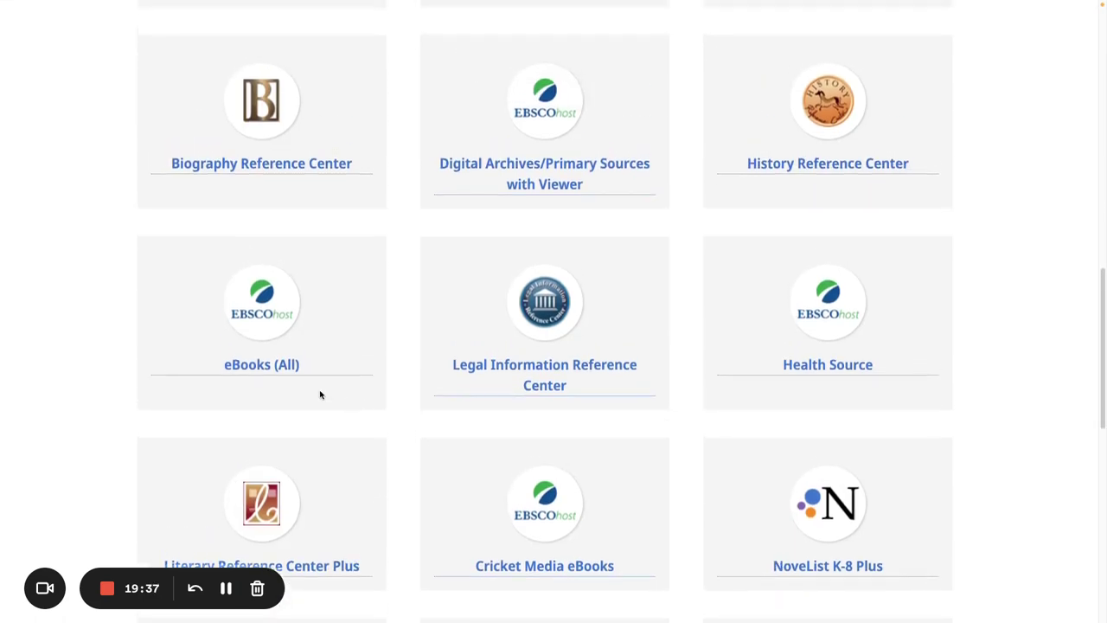
{"action": "left_click", "coordinate": [271, 367]}
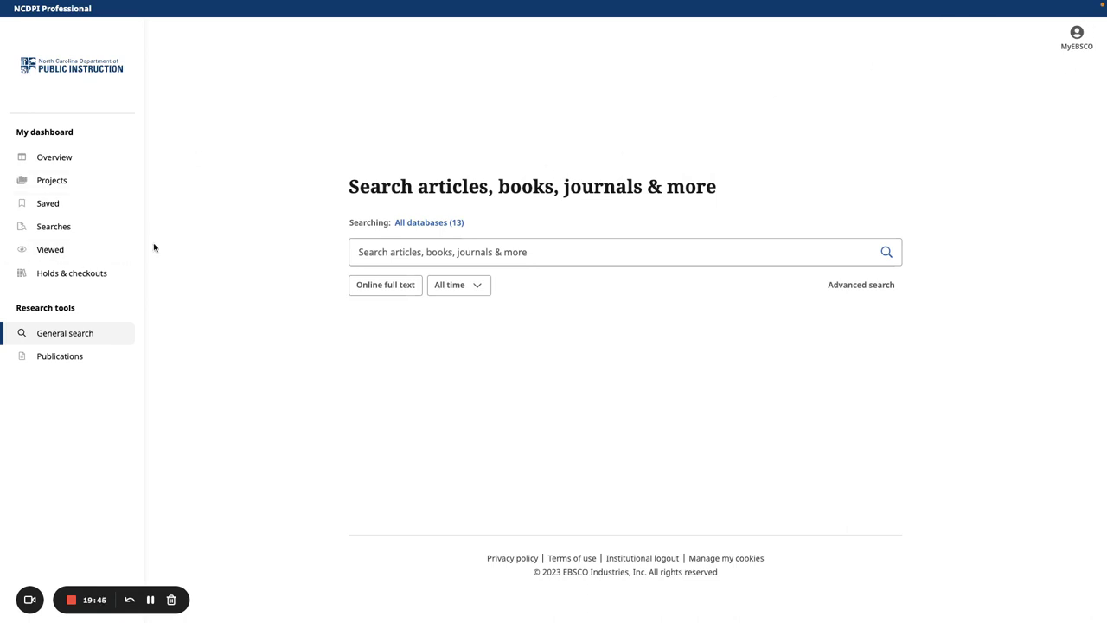
- Limit the databases to search to only the eBook K-8 Collection (EBSCOhost)
{"action": "left_click", "coordinate": [436, 224]}
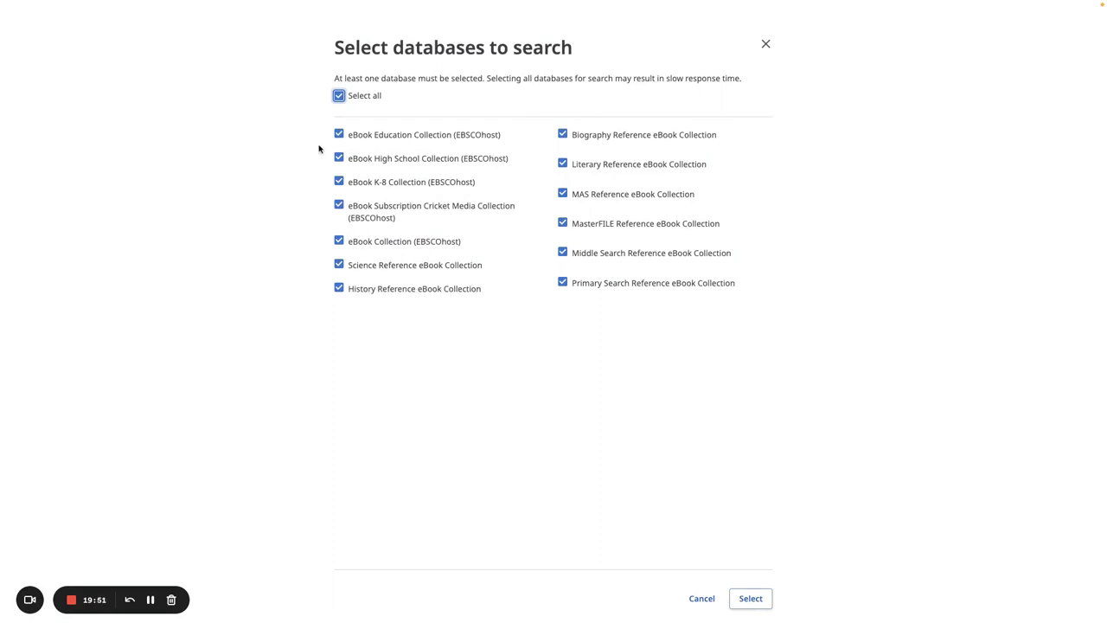
{"action": "left_click", "coordinate": [339, 97]}
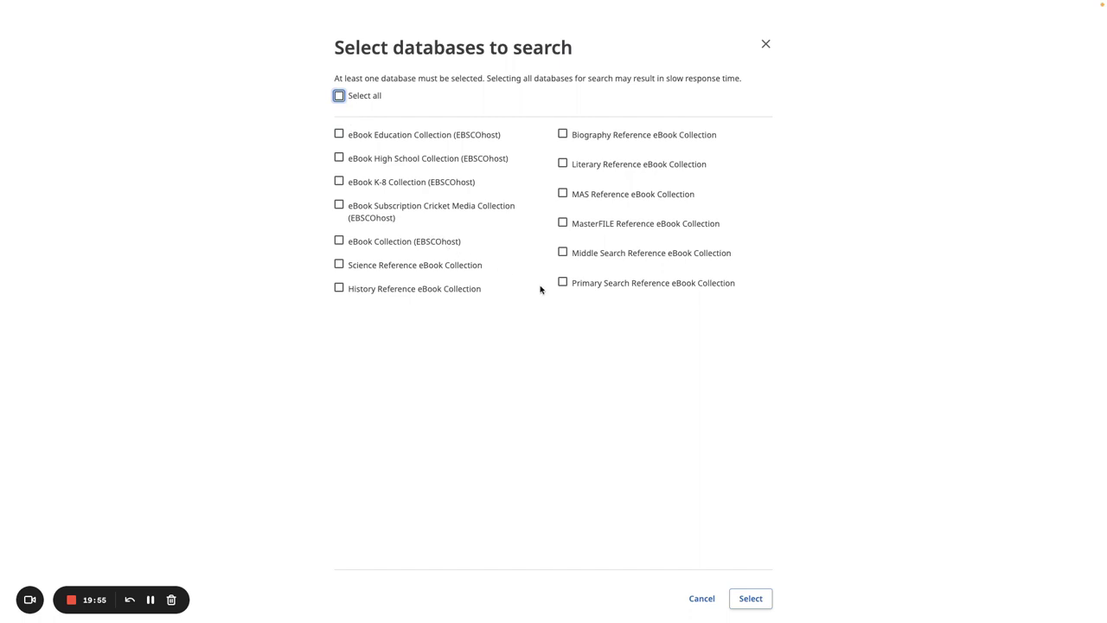
{"action": "left_click", "coordinate": [339, 159]}
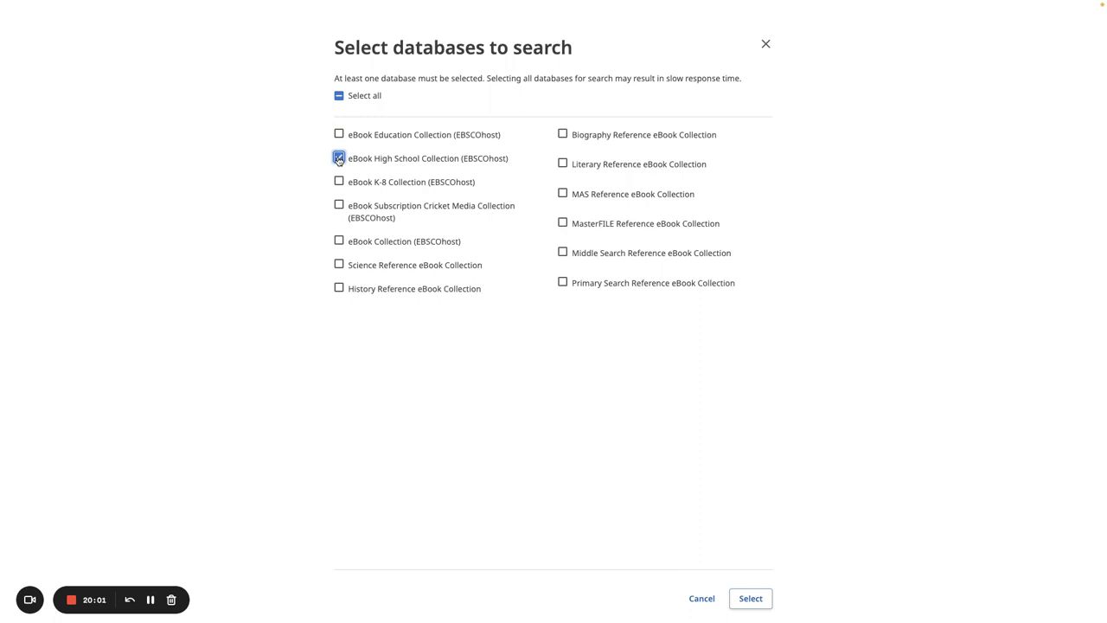
{"action": "left_click", "coordinate": [339, 159]}
{"action": "left_click", "coordinate": [340, 182]}
{"action": "left_click", "coordinate": [751, 598]}
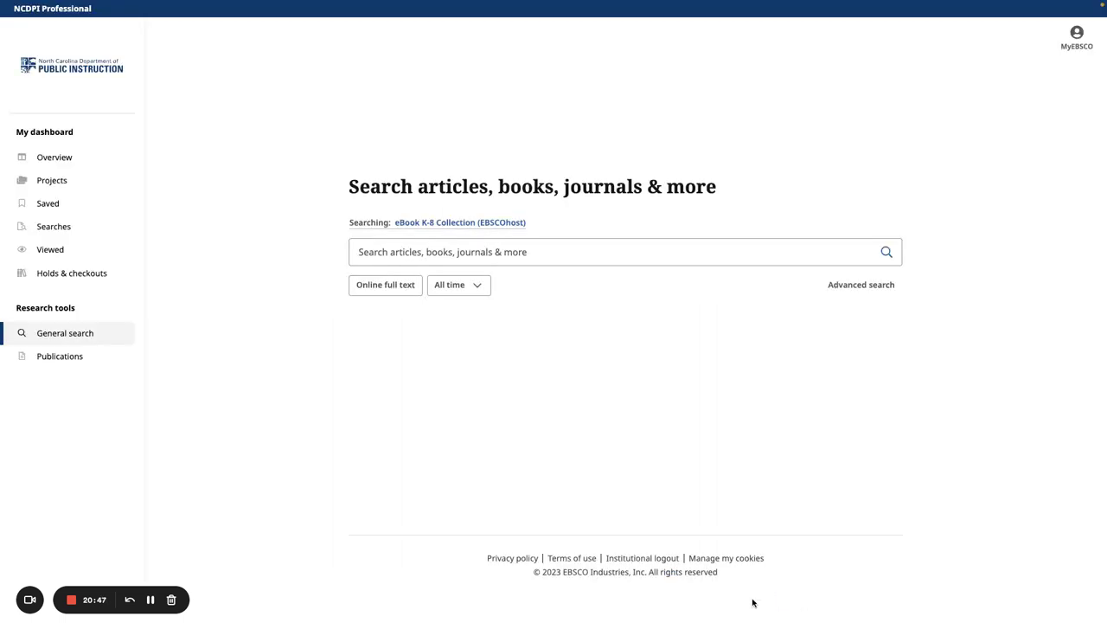
- Search the collection for "hatchet" and open the record for A Literature Kit for Hatchet
{"action": "left_click", "coordinate": [413, 253]}
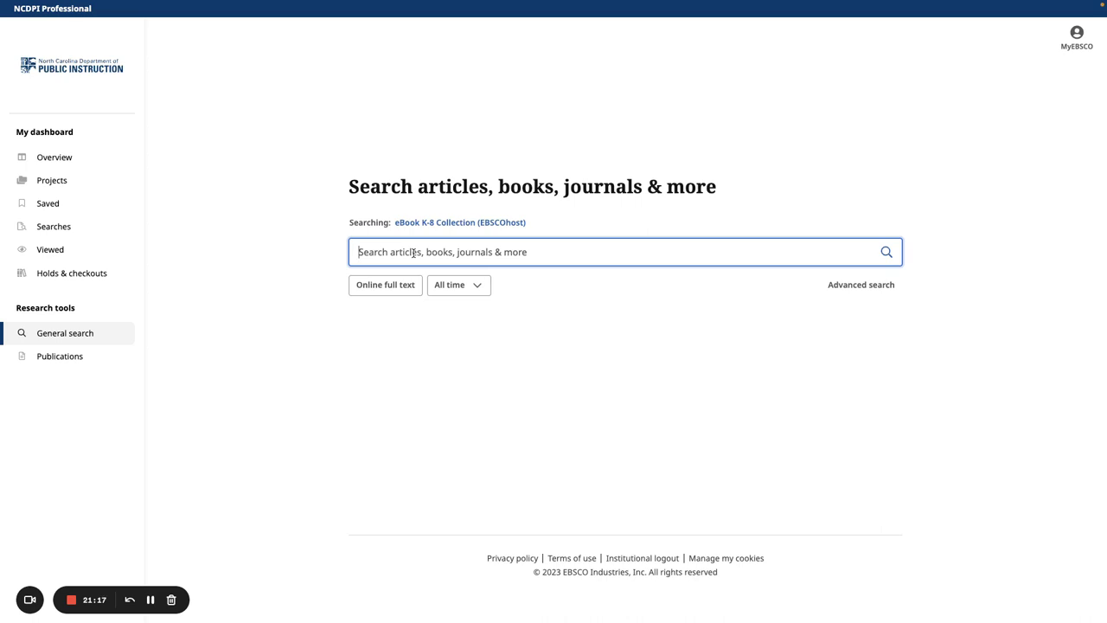
{"action": "type", "text": "hatc"}
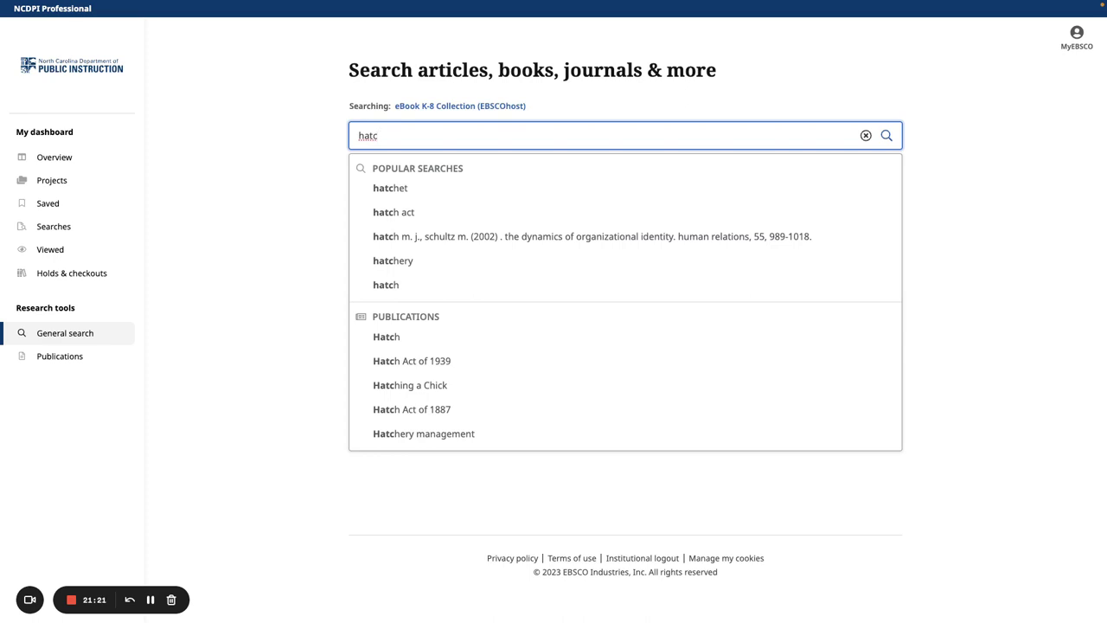
{"action": "left_click", "coordinate": [390, 189]}
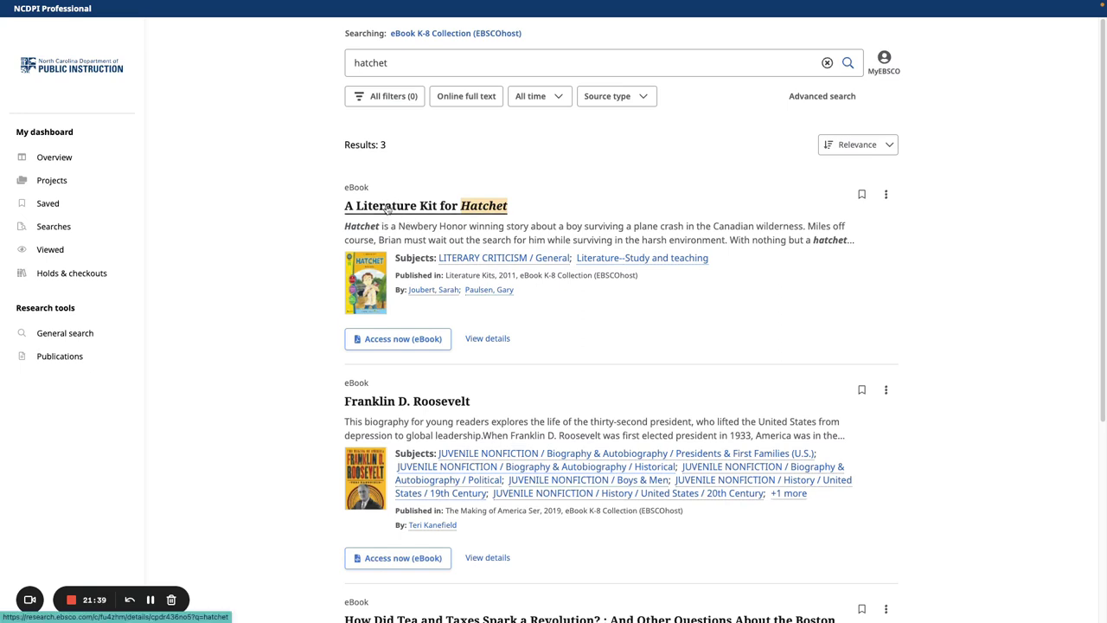
{"action": "left_click", "coordinate": [377, 211]}
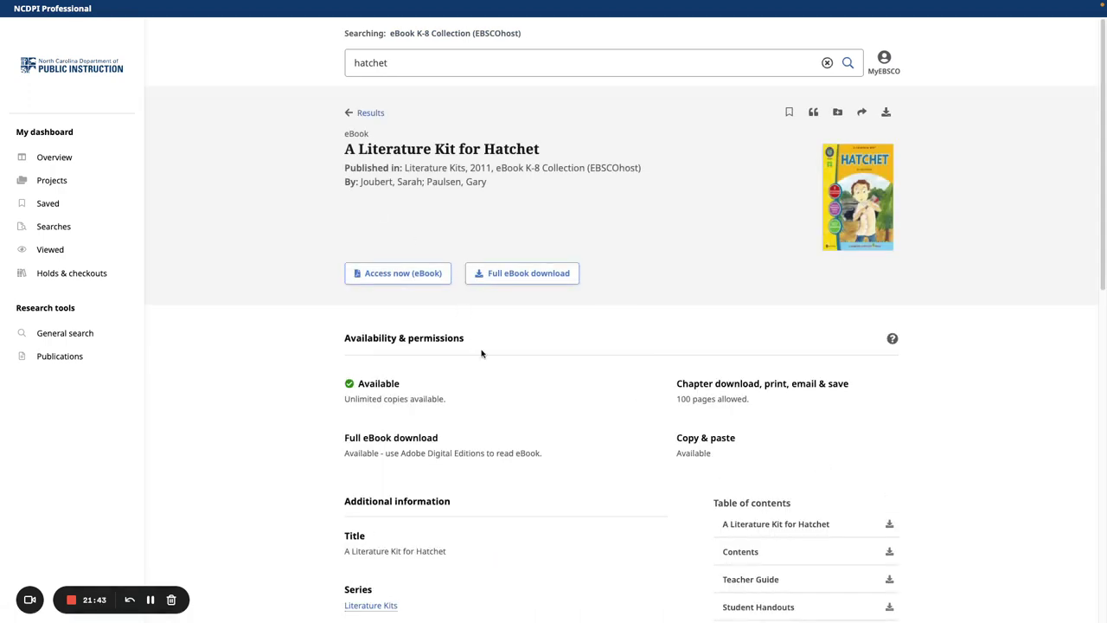
- Access the Hatchet literature kit online and view the Summary of the Story section in its Teacher Guide
{"action": "scroll", "coordinate": [482, 353], "scroll_direction": "down", "scroll_amount": 3}
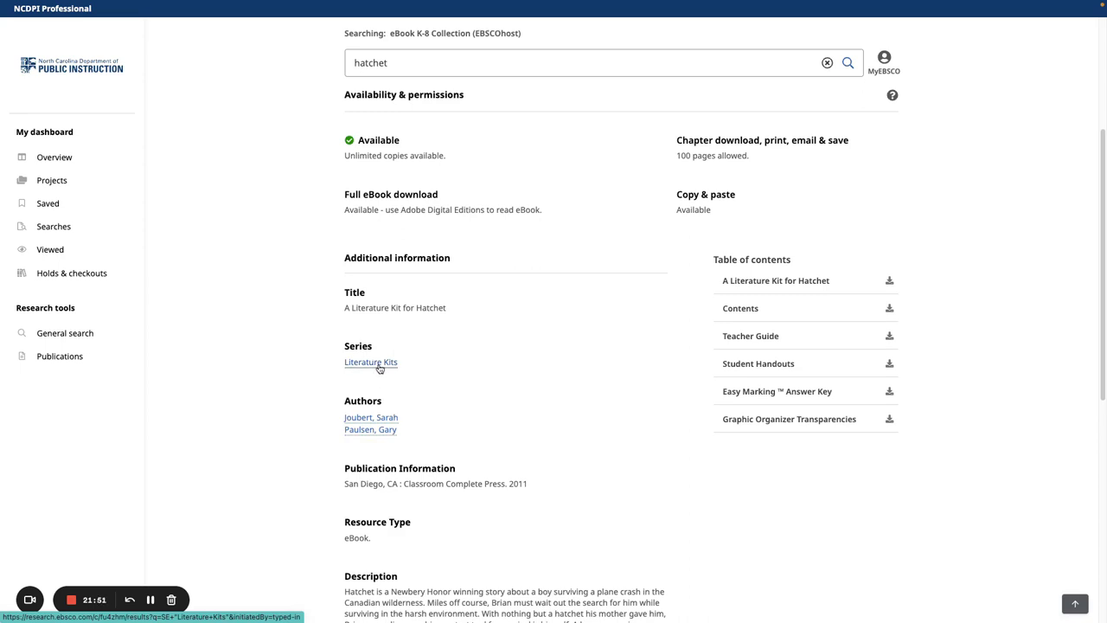
{"action": "scroll", "coordinate": [403, 415], "scroll_direction": "down", "scroll_amount": 1}
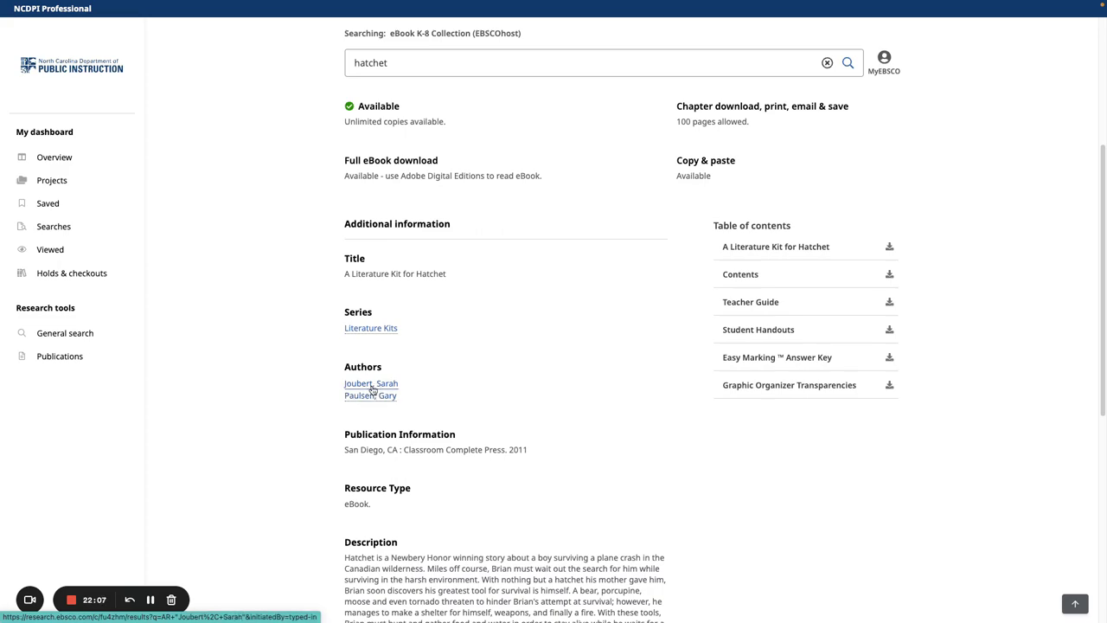
{"action": "scroll", "coordinate": [372, 389], "scroll_direction": "up", "scroll_amount": 3}
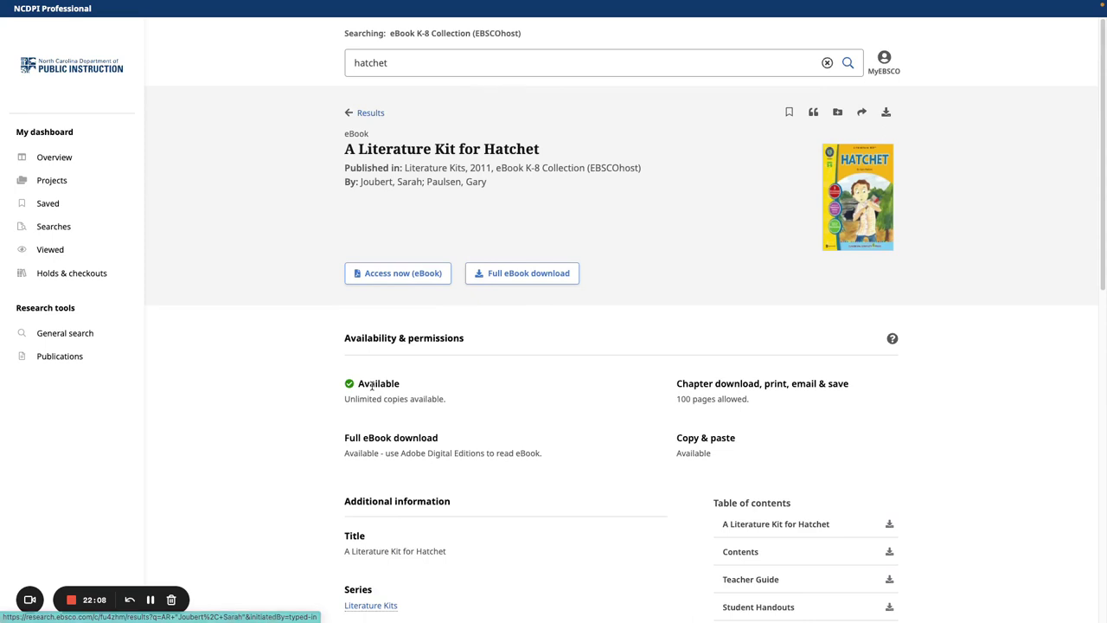
{"action": "left_click", "coordinate": [402, 273]}
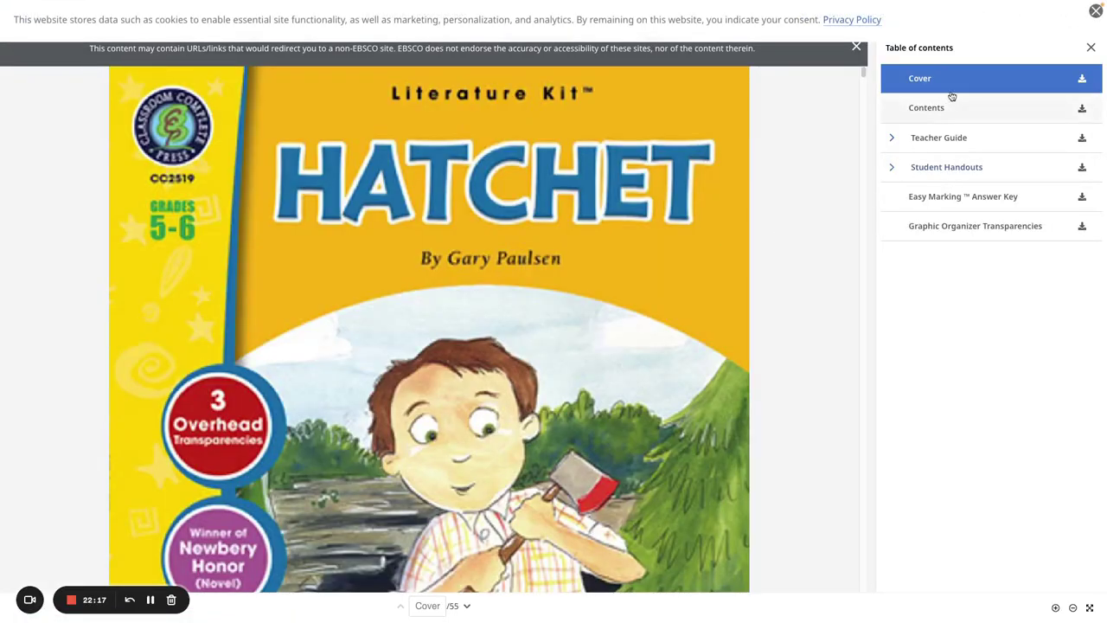
{"action": "left_click", "coordinate": [892, 138]}
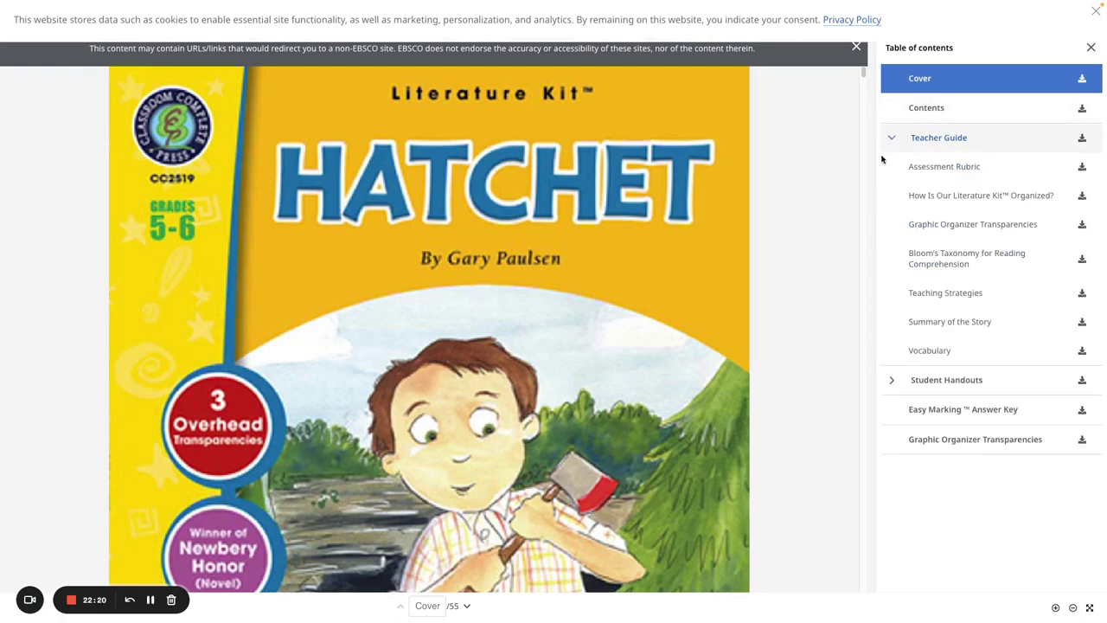
{"action": "left_click", "coordinate": [946, 295]}
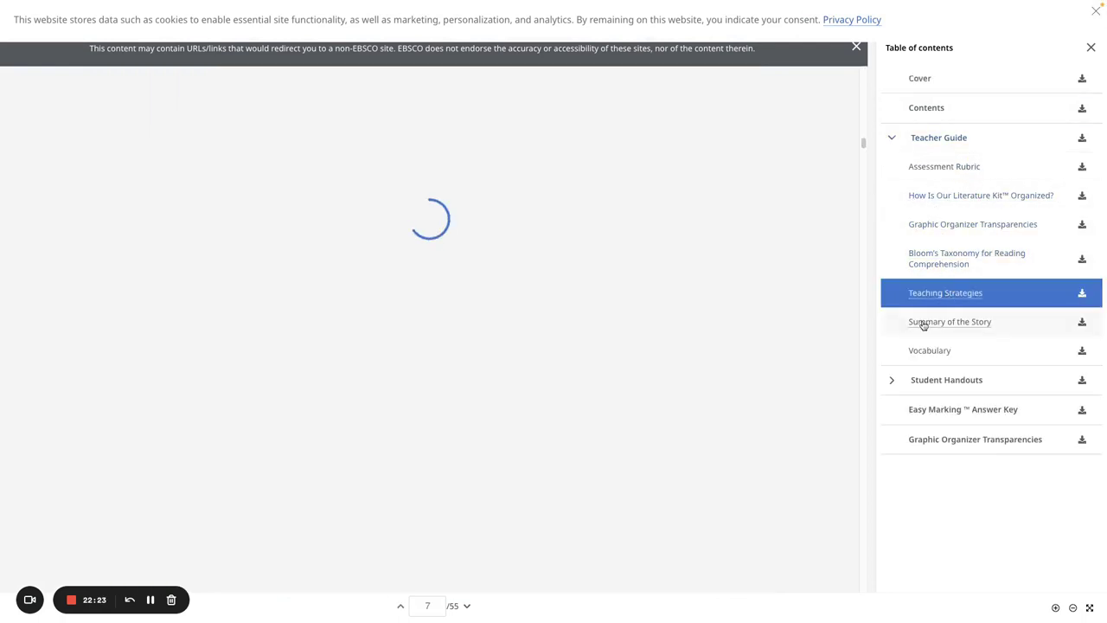
{"action": "left_click", "coordinate": [923, 327]}
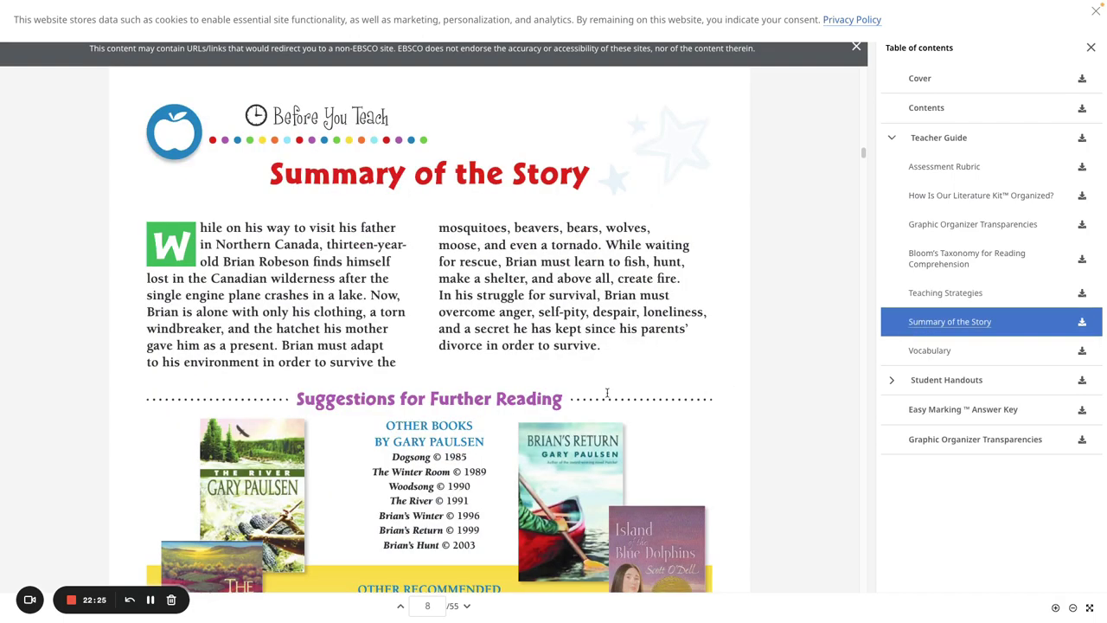
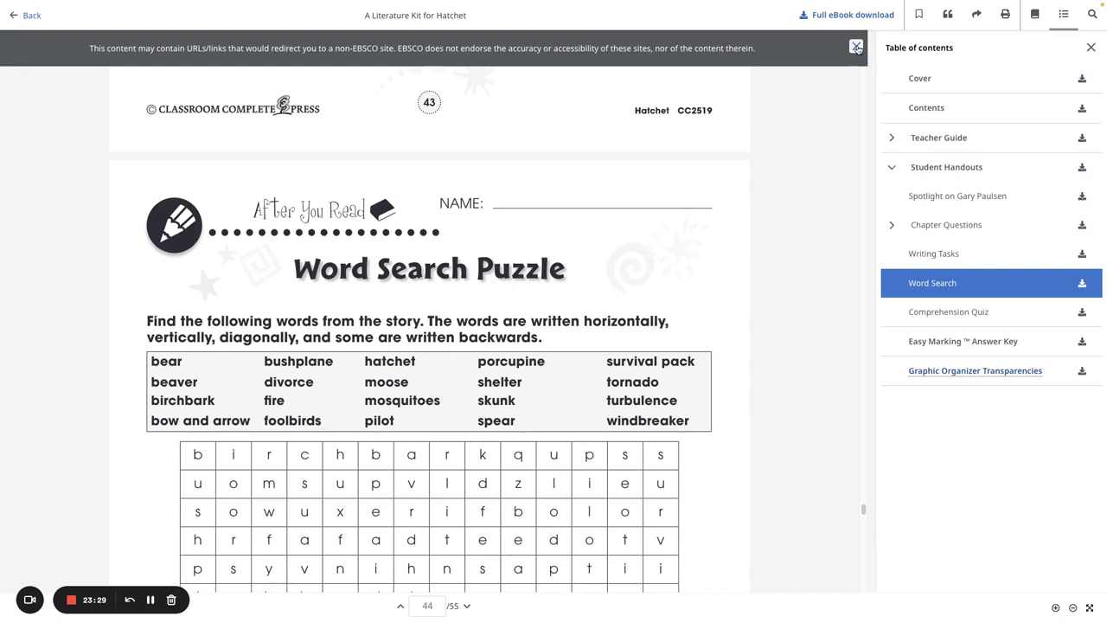
- From the Hatchet kit's detail page, open the Literature Kits series and look through its listed eBooks
{"action": "left_click", "coordinate": [26, 19]}
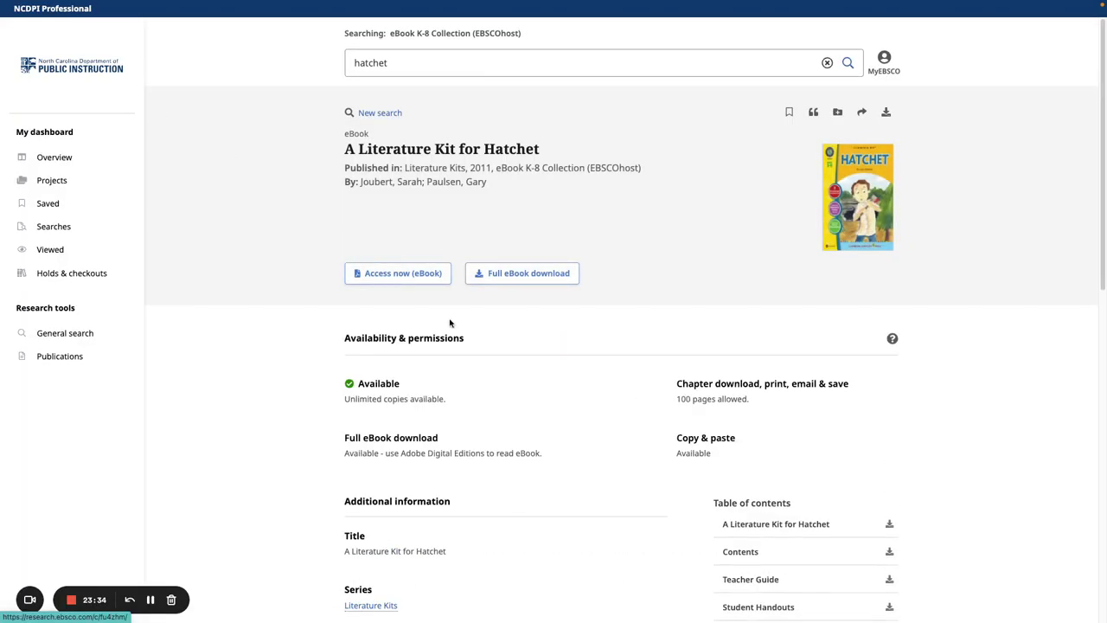
{"action": "scroll", "coordinate": [511, 398], "scroll_direction": "down", "scroll_amount": 2}
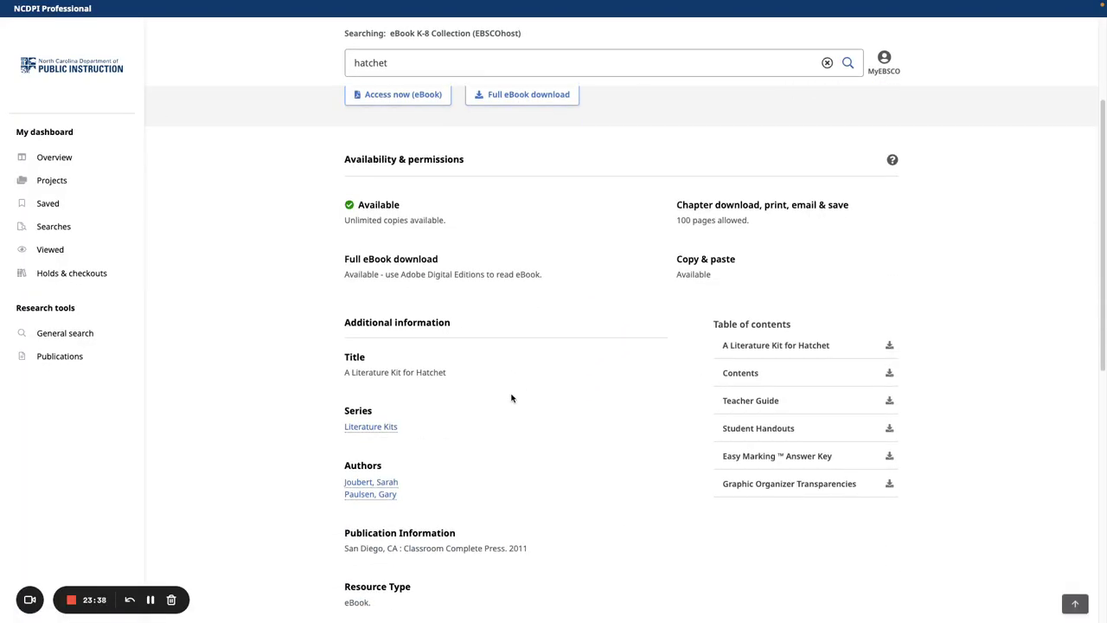
{"action": "scroll", "coordinate": [499, 408], "scroll_direction": "down", "scroll_amount": 1}
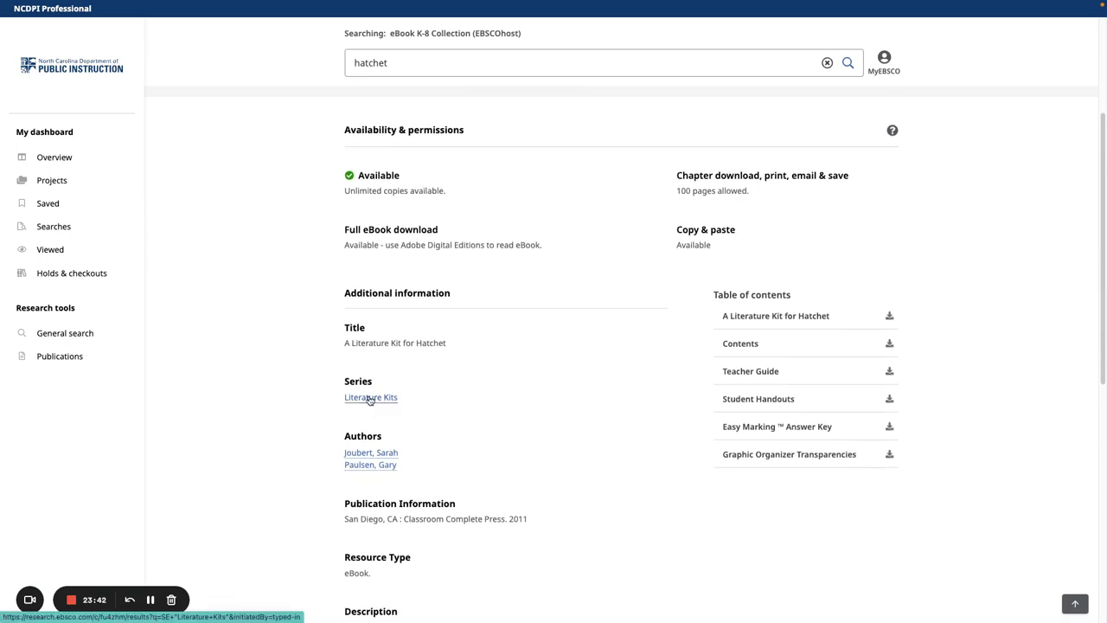
{"action": "left_click", "coordinate": [370, 397]}
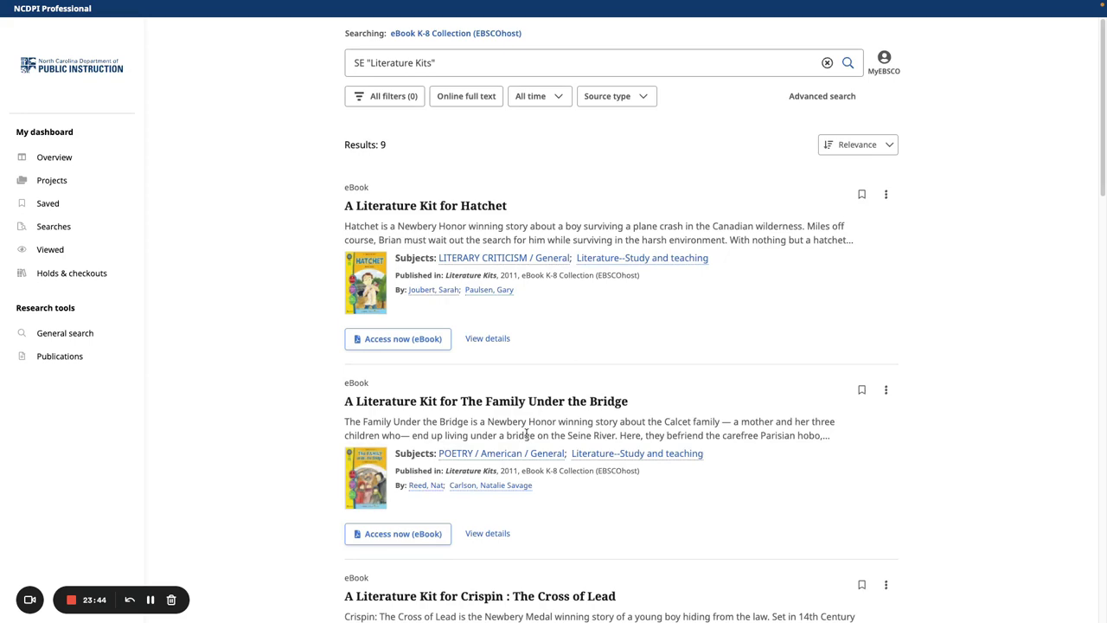
{"action": "scroll", "coordinate": [526, 434], "scroll_direction": "down", "scroll_amount": 6}
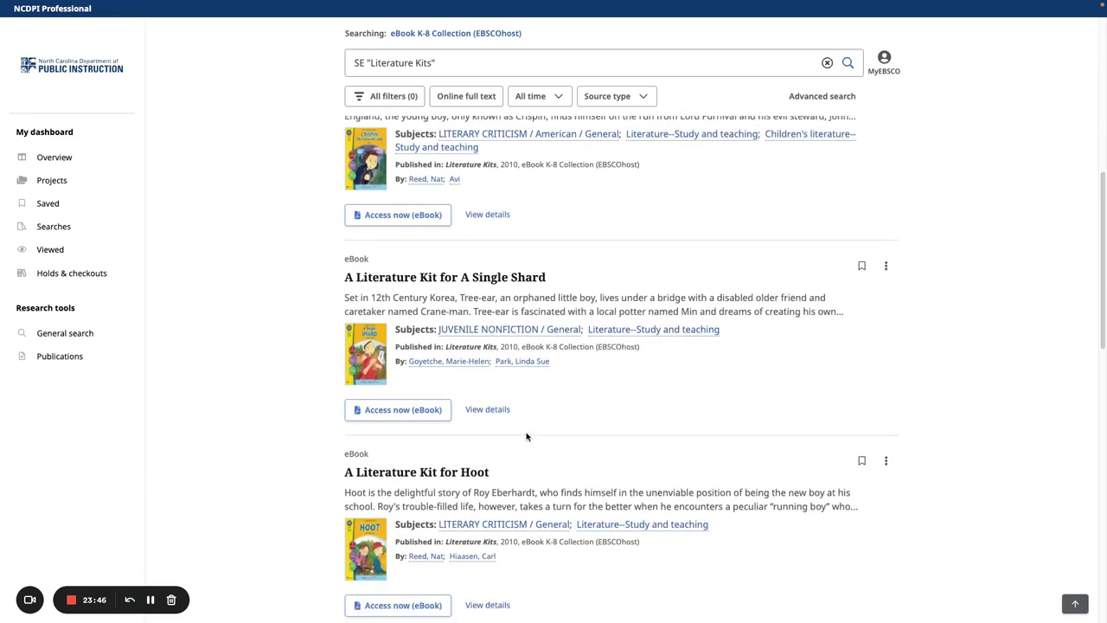
{"action": "scroll", "coordinate": [526, 436], "scroll_direction": "down", "scroll_amount": 10}
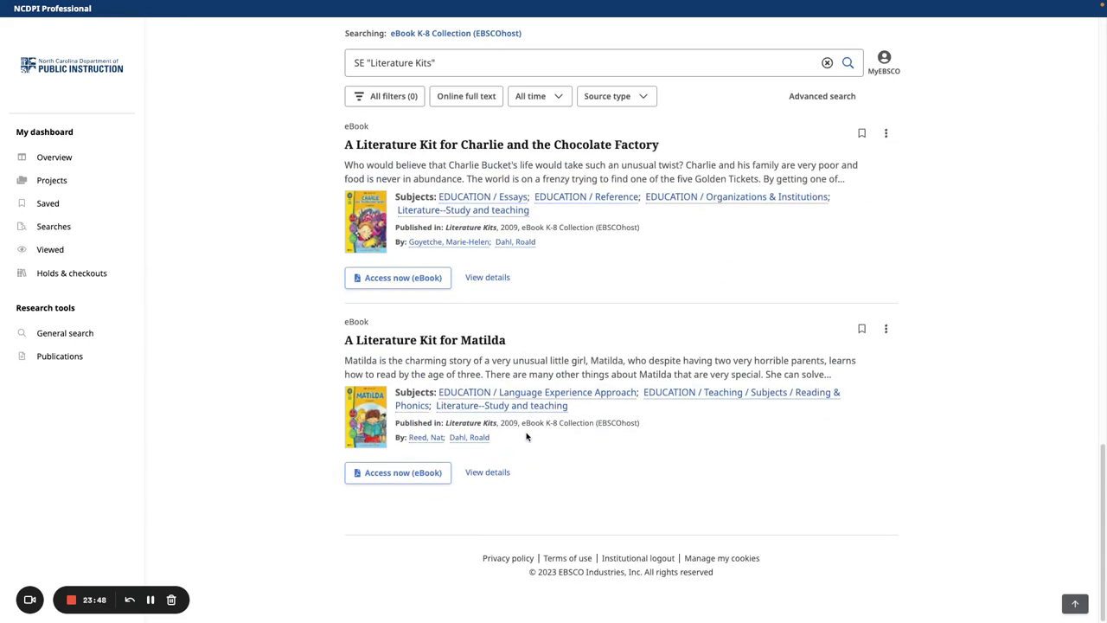
- Open the record for A Literature Kit for Hatchet from the series results and access the eBook online
{"action": "scroll", "coordinate": [526, 436], "scroll_direction": "up", "scroll_amount": 16}
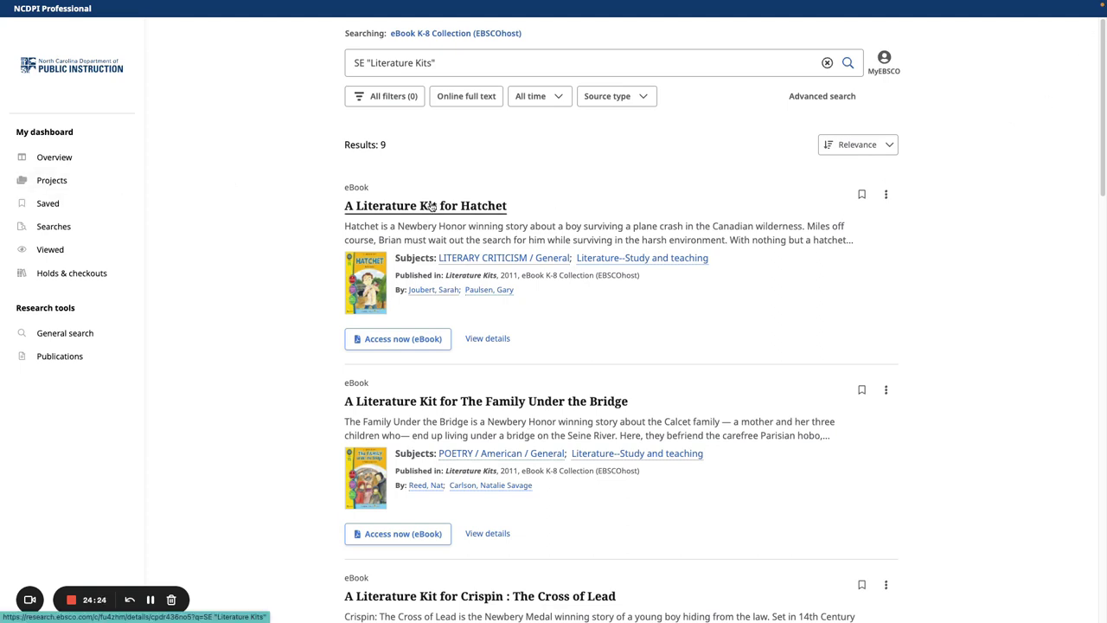
{"action": "left_click", "coordinate": [430, 205]}
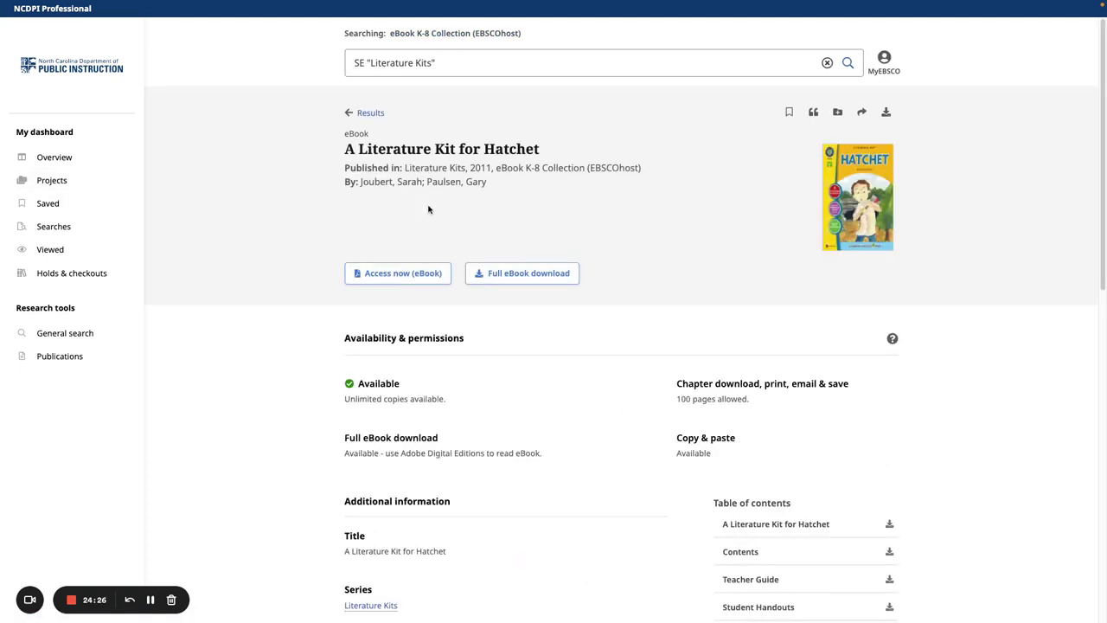
{"action": "left_click", "coordinate": [388, 281]}
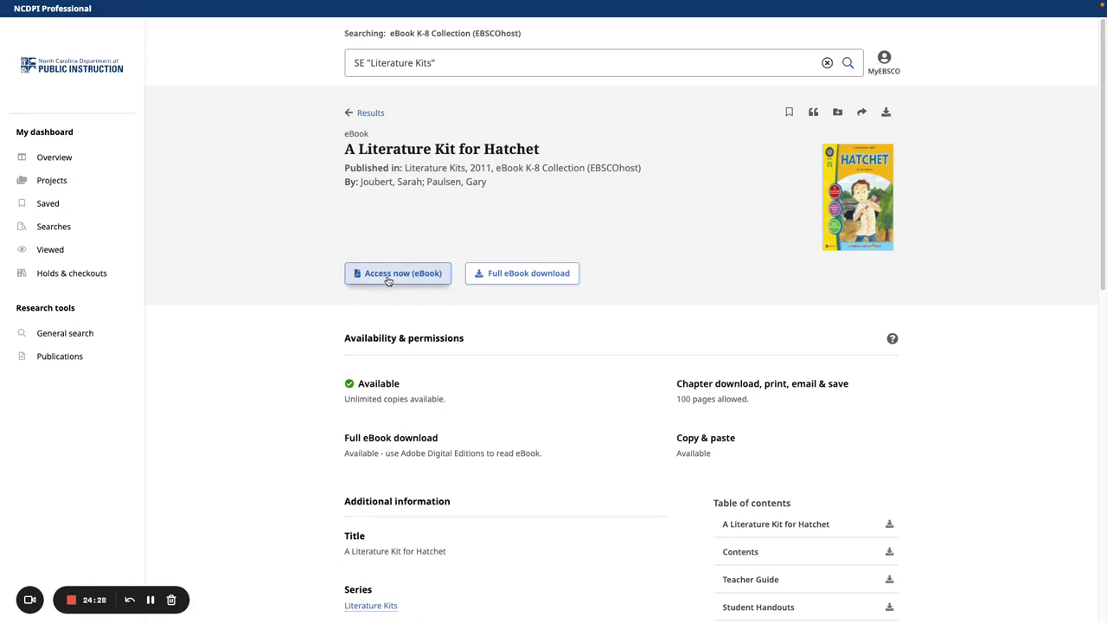
{"action": "left_click", "coordinate": [389, 281]}
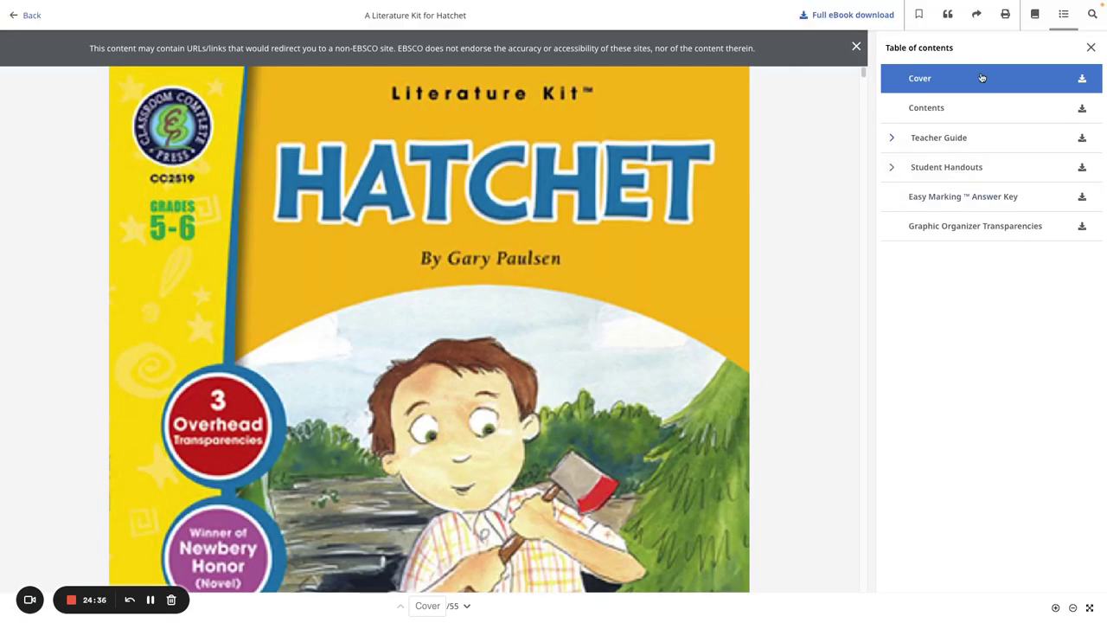
- Create a share link for the Hatchet kit and copy it to the clipboard
{"action": "left_click", "coordinate": [975, 14]}
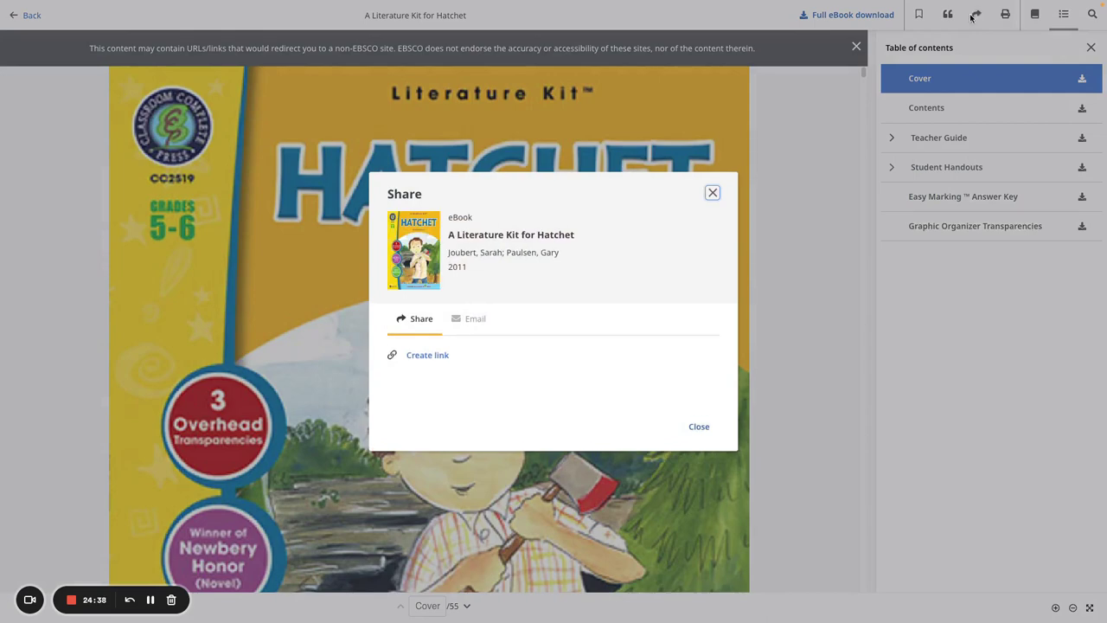
{"action": "left_click", "coordinate": [421, 355]}
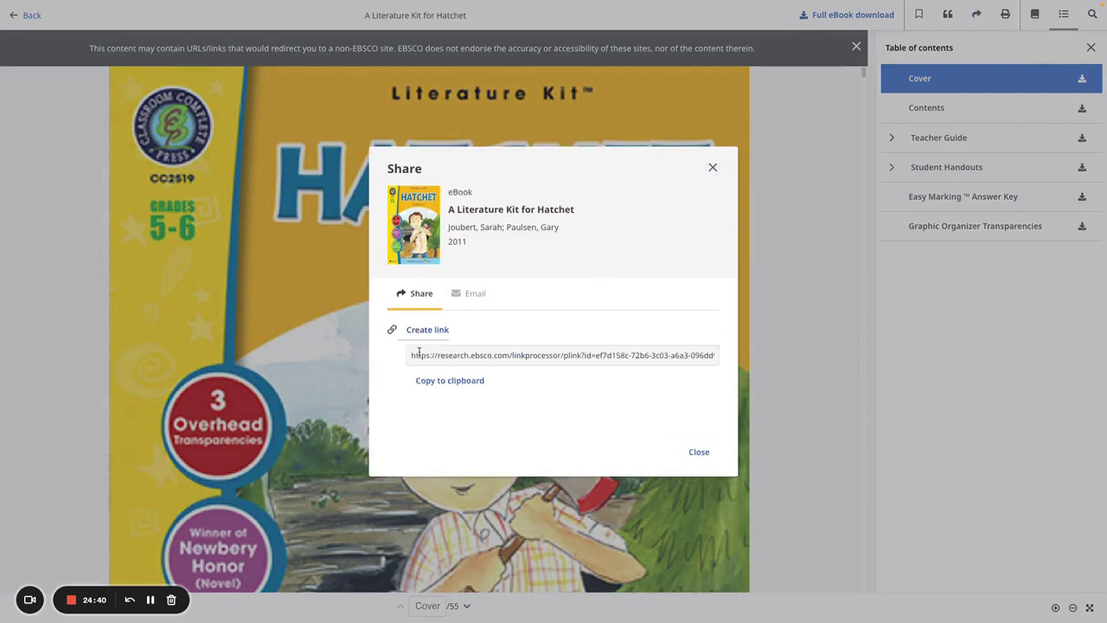
{"action": "left_click", "coordinate": [453, 382]}
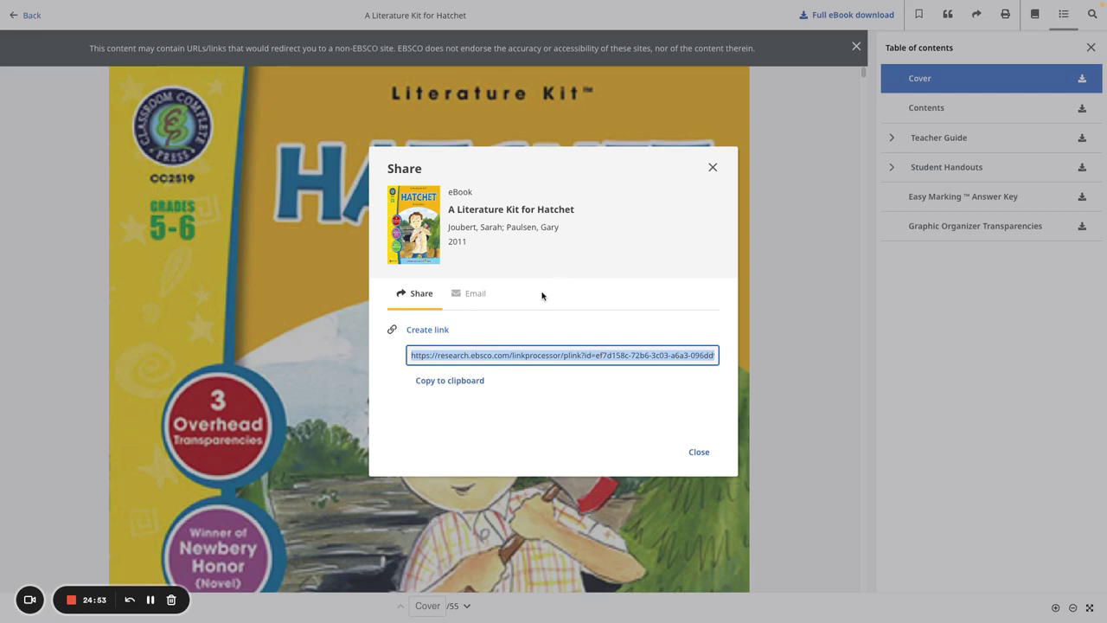
{"action": "left_click", "coordinate": [712, 168]}
- Return from the reader to the Hatchet kit's detail page and view the sharing options offered there
{"action": "scroll", "coordinate": [697, 207], "scroll_direction": "down", "scroll_amount": 10}
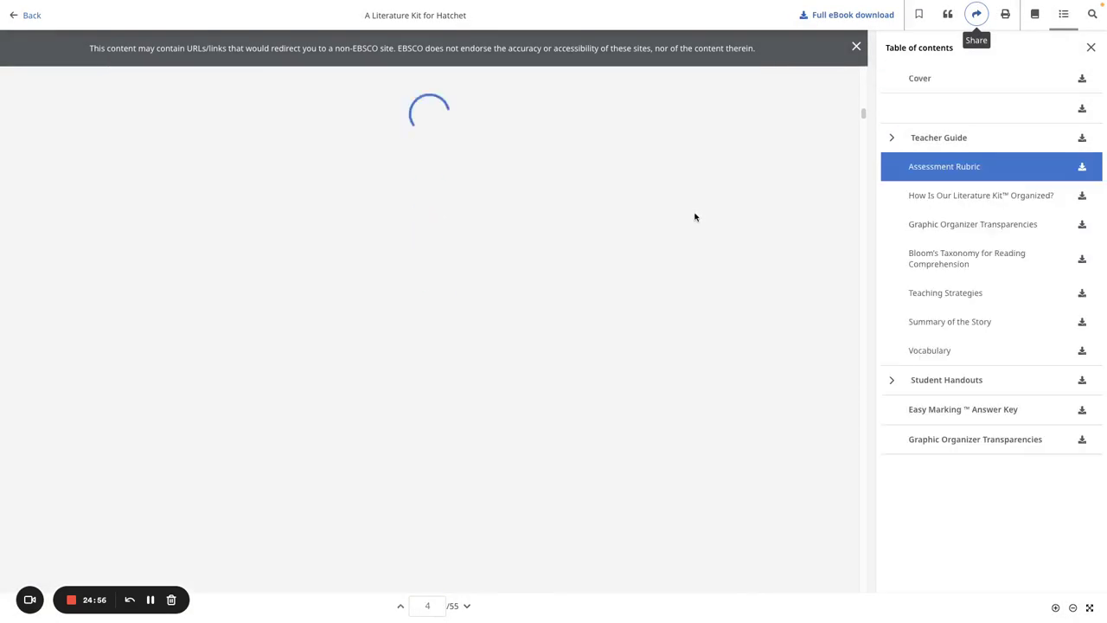
{"action": "scroll", "coordinate": [695, 218], "scroll_direction": "down", "scroll_amount": 3}
{"action": "scroll", "coordinate": [693, 222], "scroll_direction": "up", "scroll_amount": 15}
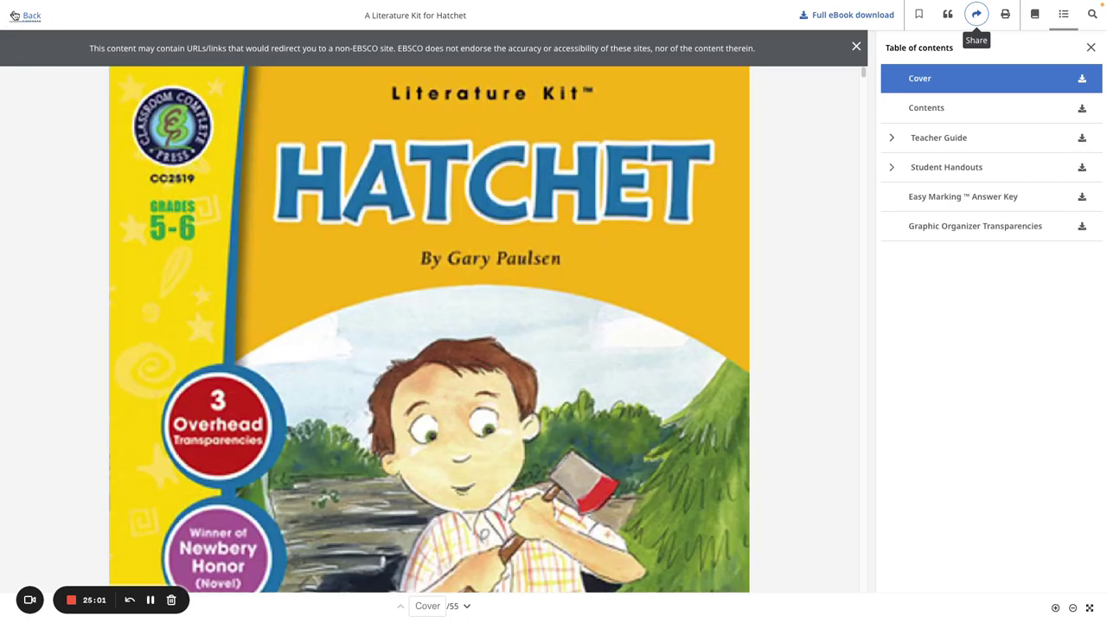
{"action": "left_click", "coordinate": [26, 16]}
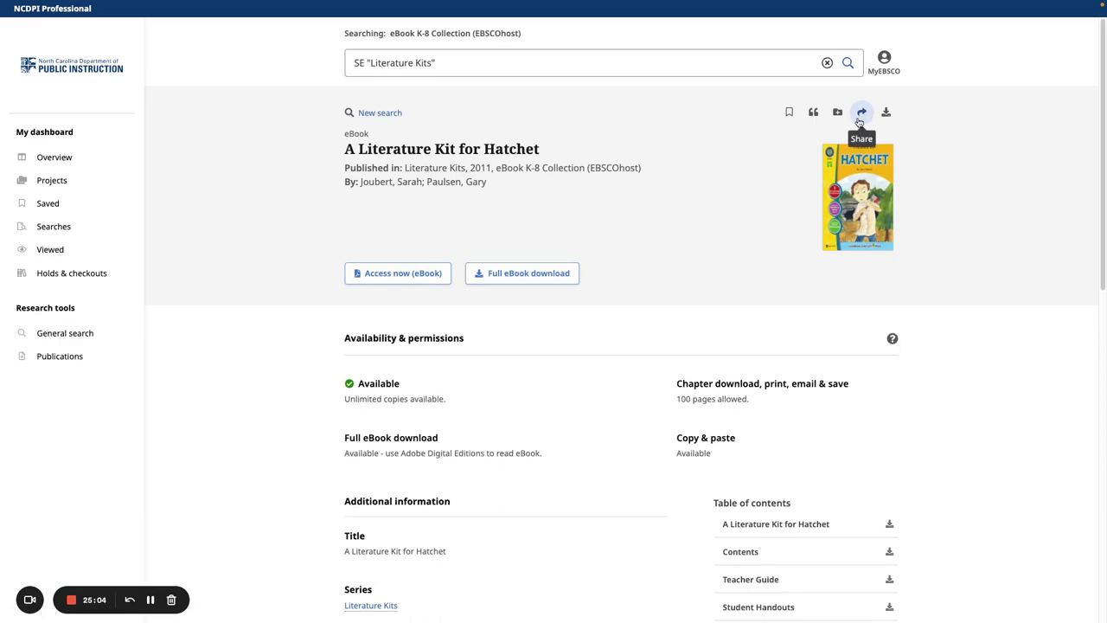
{"action": "scroll", "coordinate": [413, 424], "scroll_direction": "down", "scroll_amount": 4}
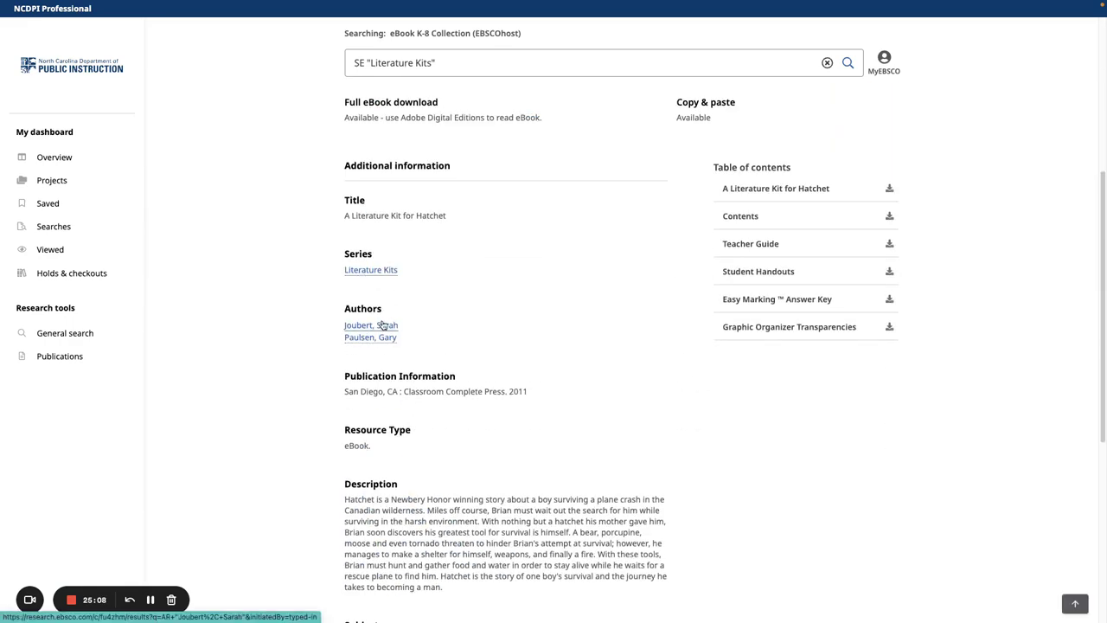
{"action": "scroll", "coordinate": [394, 328], "scroll_direction": "up", "scroll_amount": 4}
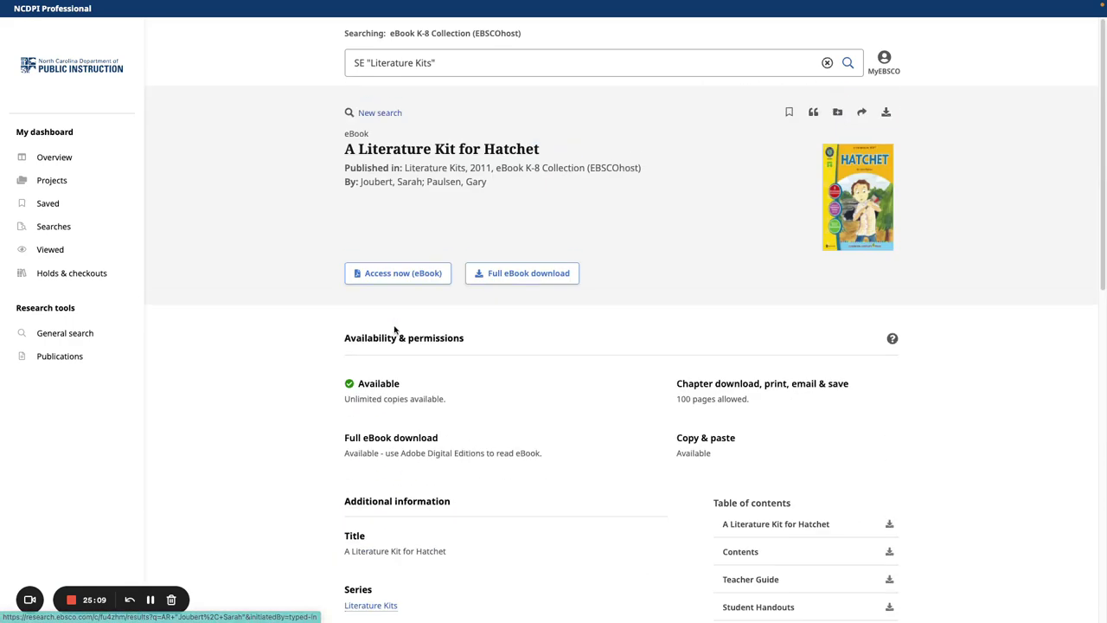
{"action": "left_click", "coordinate": [862, 113]}
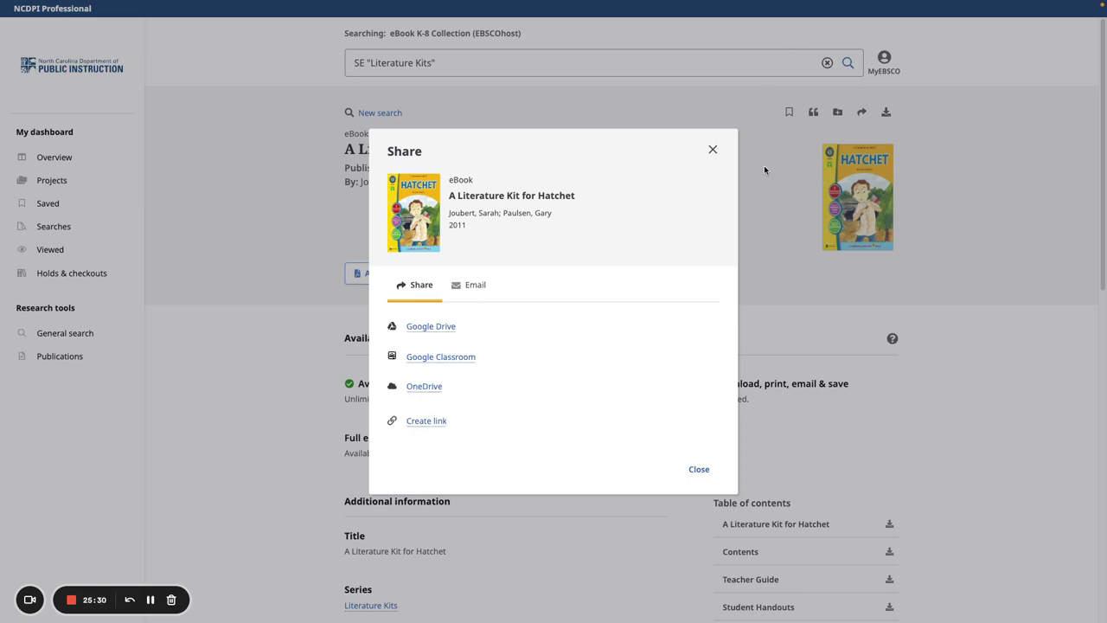
{"action": "left_click", "coordinate": [713, 150]}
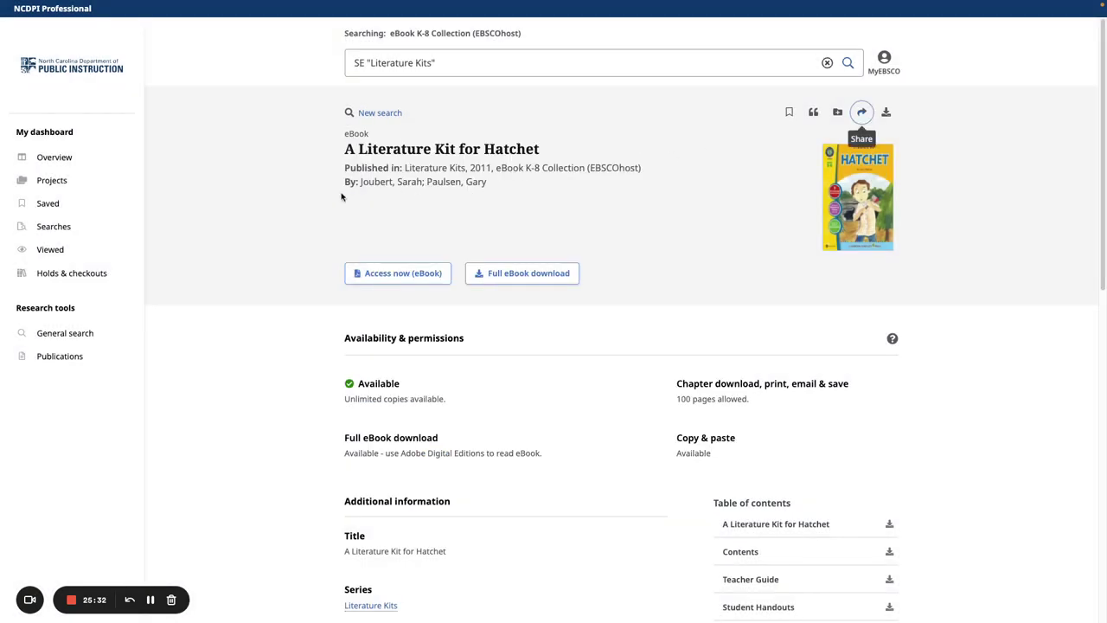
- Exit full-screen view, switch to the NCEdCloud applications page and launch EBSCO - Staff
{"action": "mouse_move", "coordinate": [151, 5]}
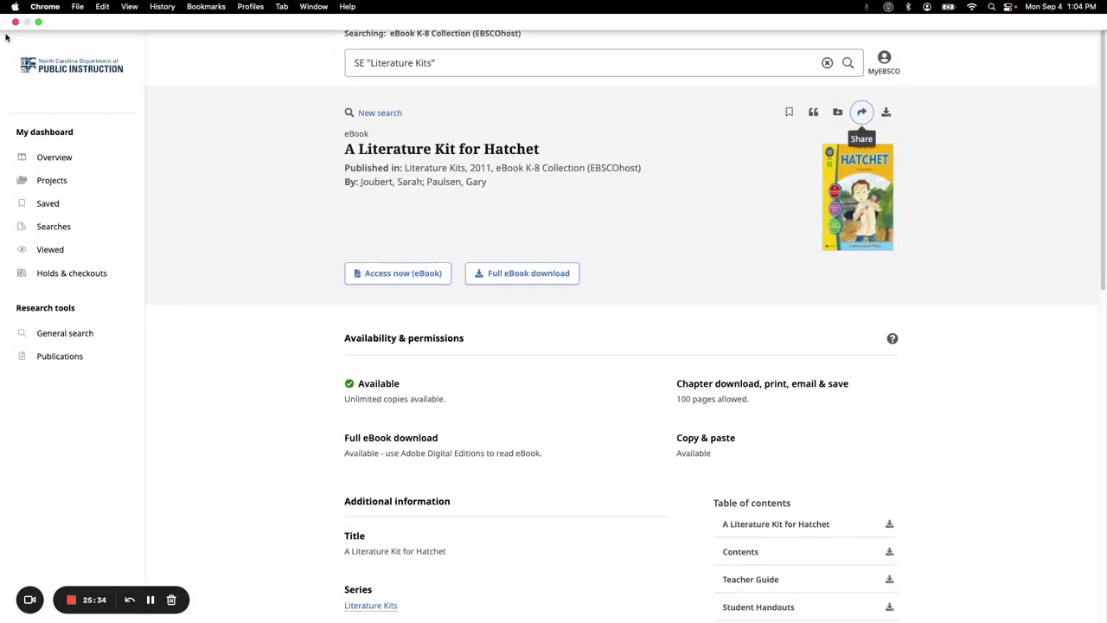
{"action": "left_click", "coordinate": [39, 22]}
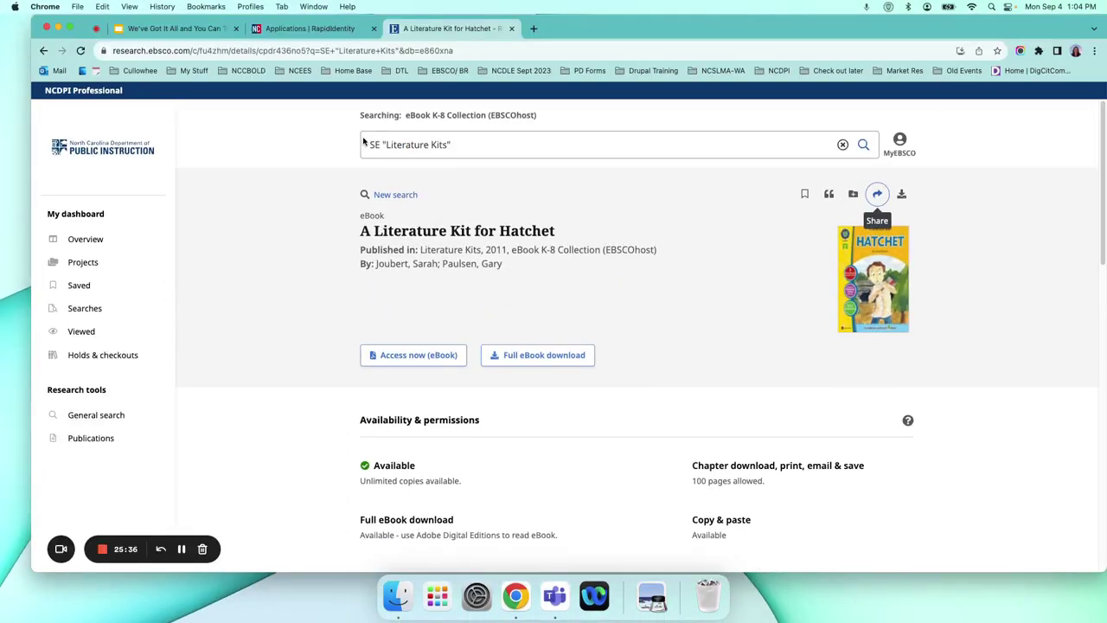
{"action": "left_click", "coordinate": [309, 28]}
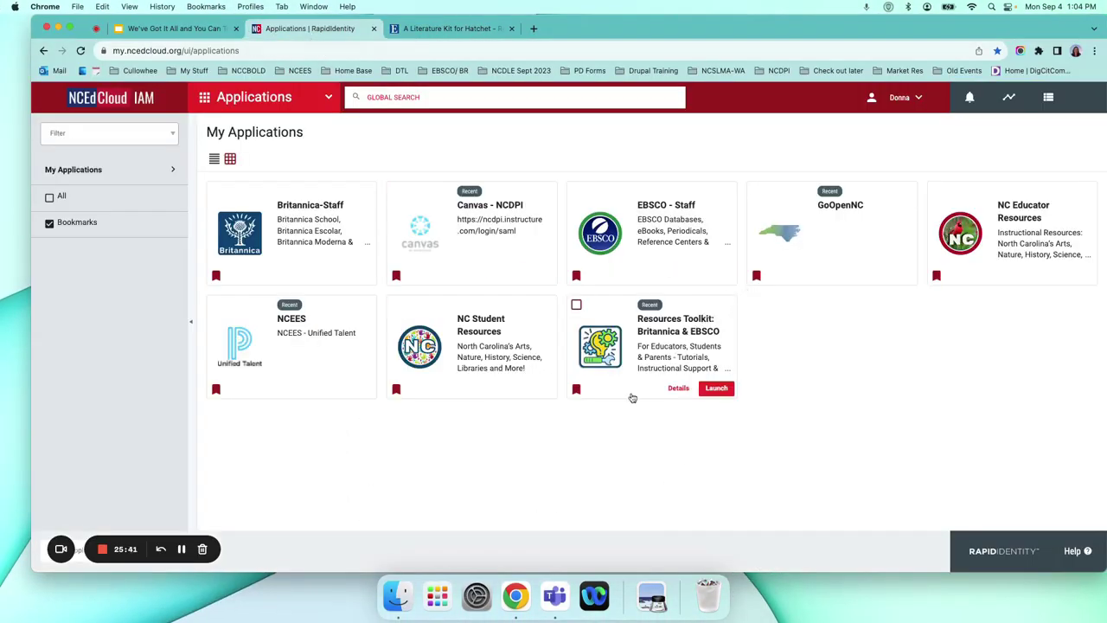
{"action": "mouse_move", "coordinate": [637, 264]}
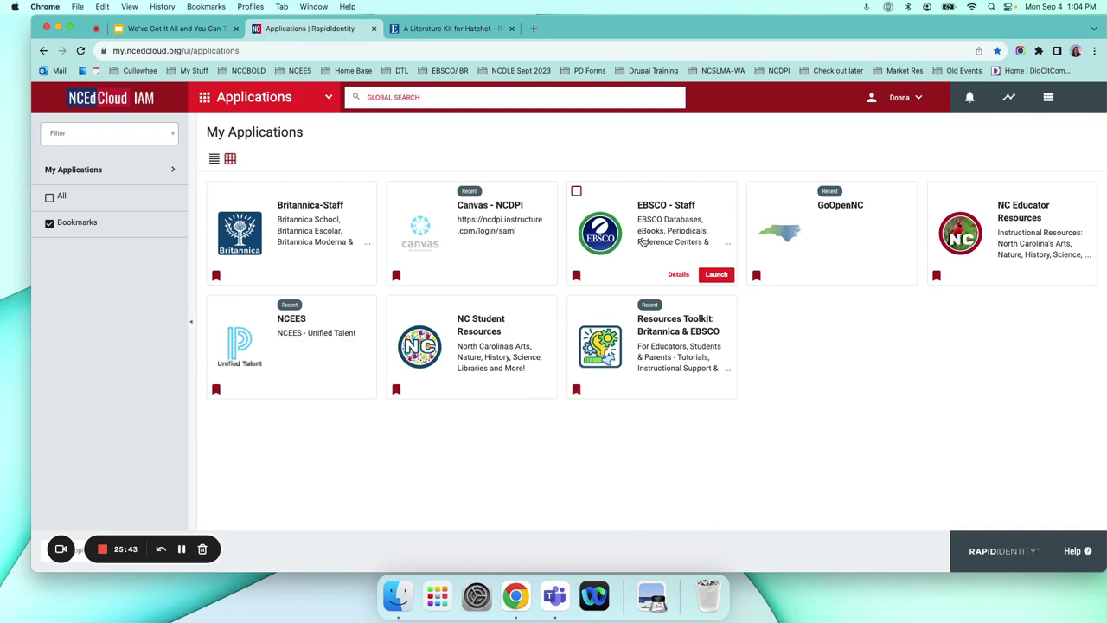
{"action": "left_click", "coordinate": [648, 241]}
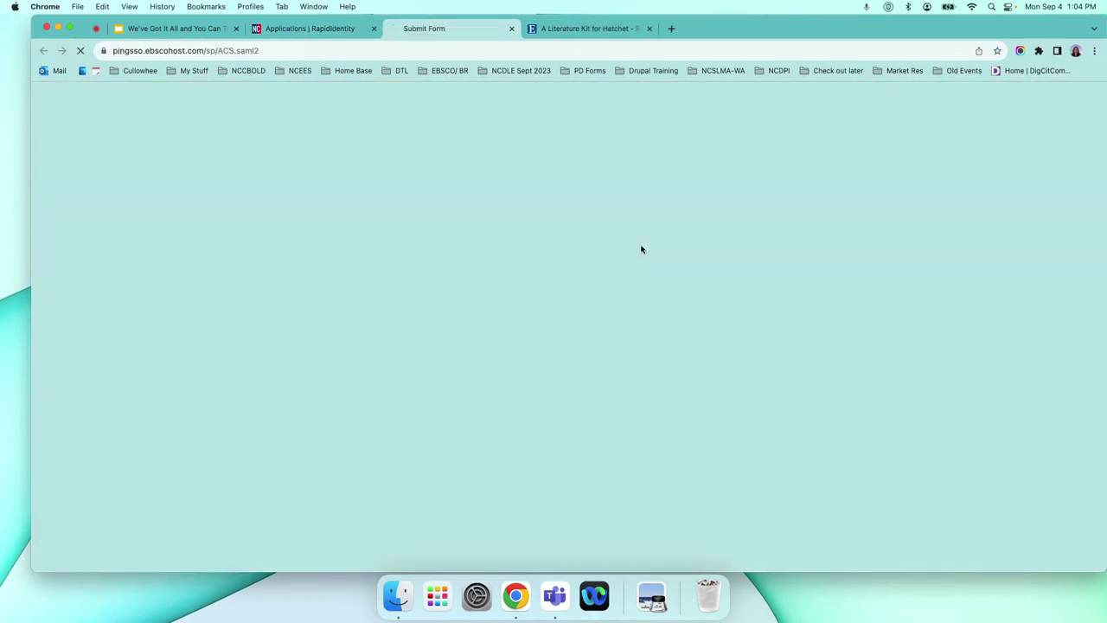
- Open eBooks (All) from the EBSCO resource page and view the list of eBook databases available to search
{"action": "scroll", "coordinate": [600, 309], "scroll_direction": "down", "scroll_amount": 10}
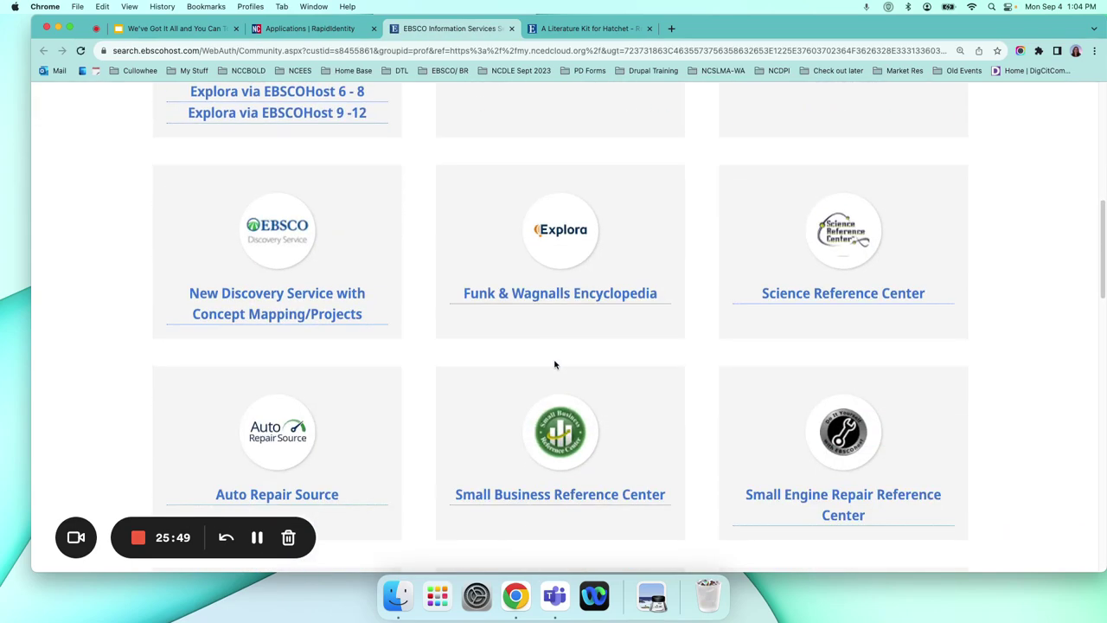
{"action": "scroll", "coordinate": [555, 364], "scroll_direction": "down", "scroll_amount": 5}
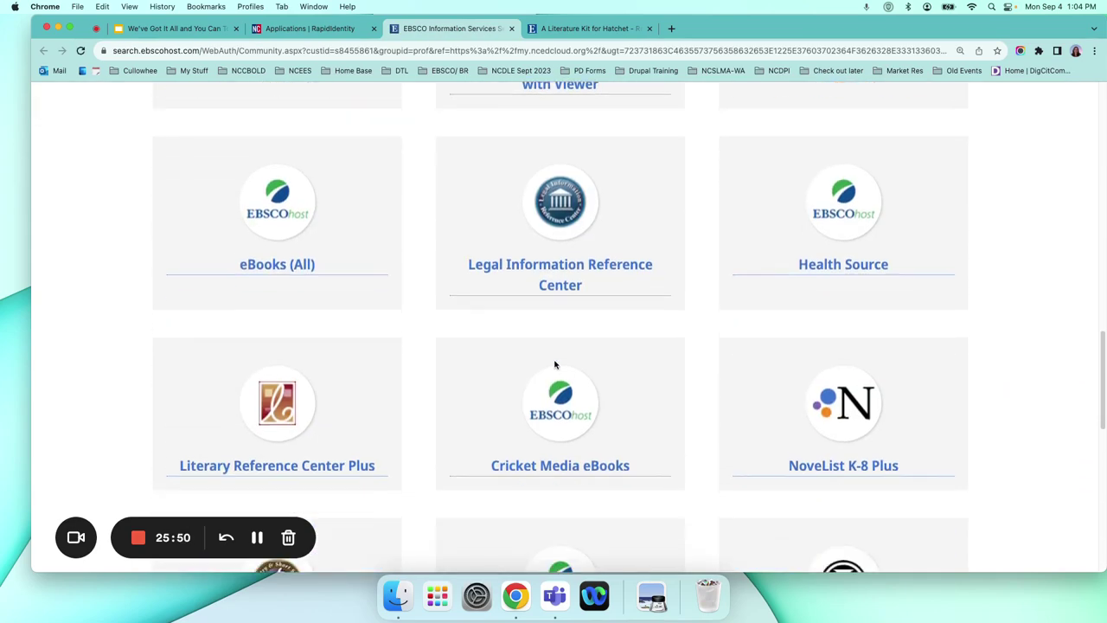
{"action": "left_click", "coordinate": [294, 270]}
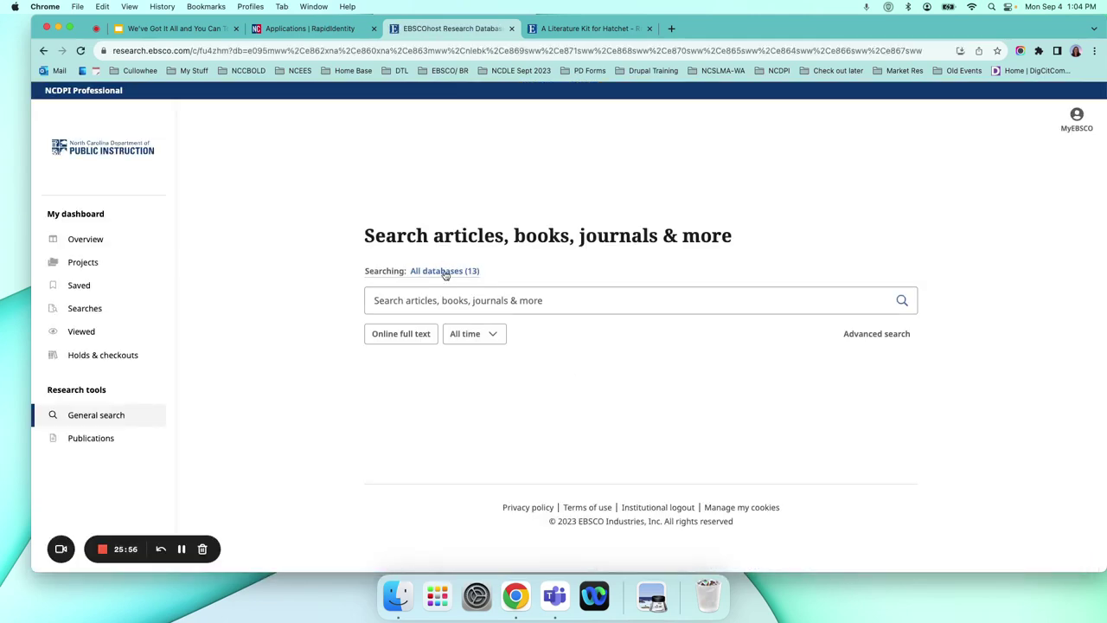
{"action": "left_click", "coordinate": [444, 272]}
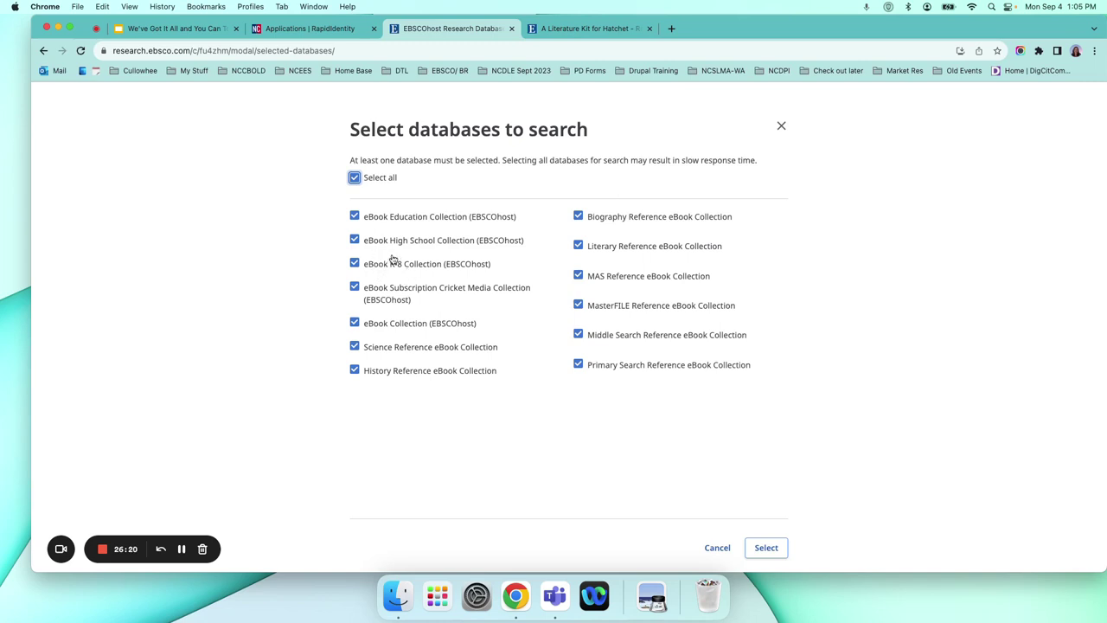
- Switch to the Google Slides presentation and open the Link to Spreadsheet from the Resources Tool Kit slide
{"action": "left_click", "coordinate": [287, 34]}
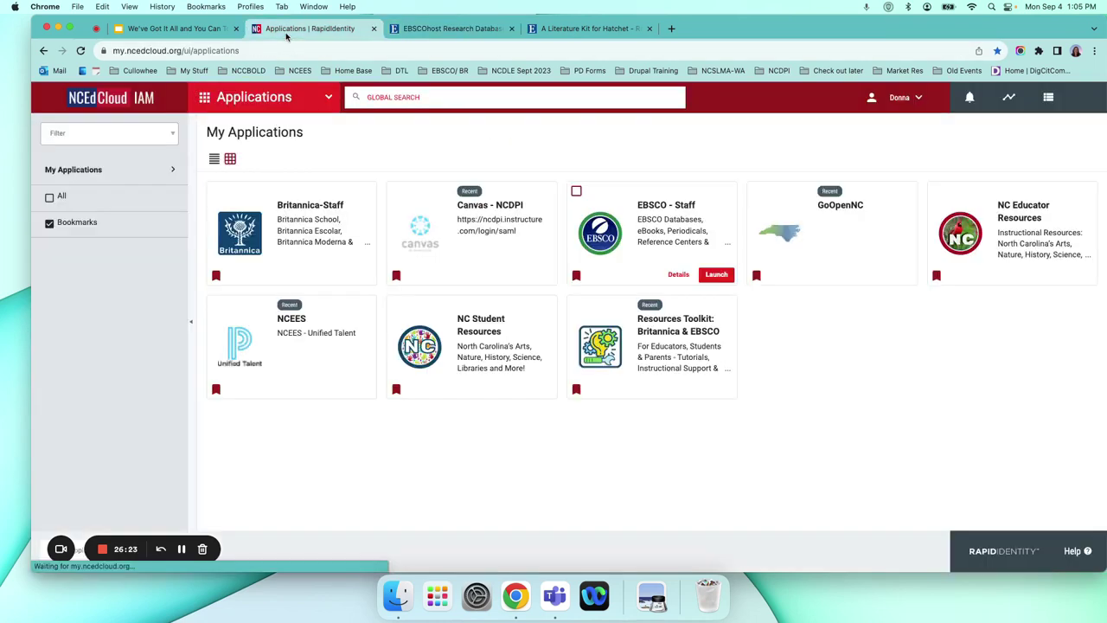
{"action": "left_click", "coordinate": [147, 33]}
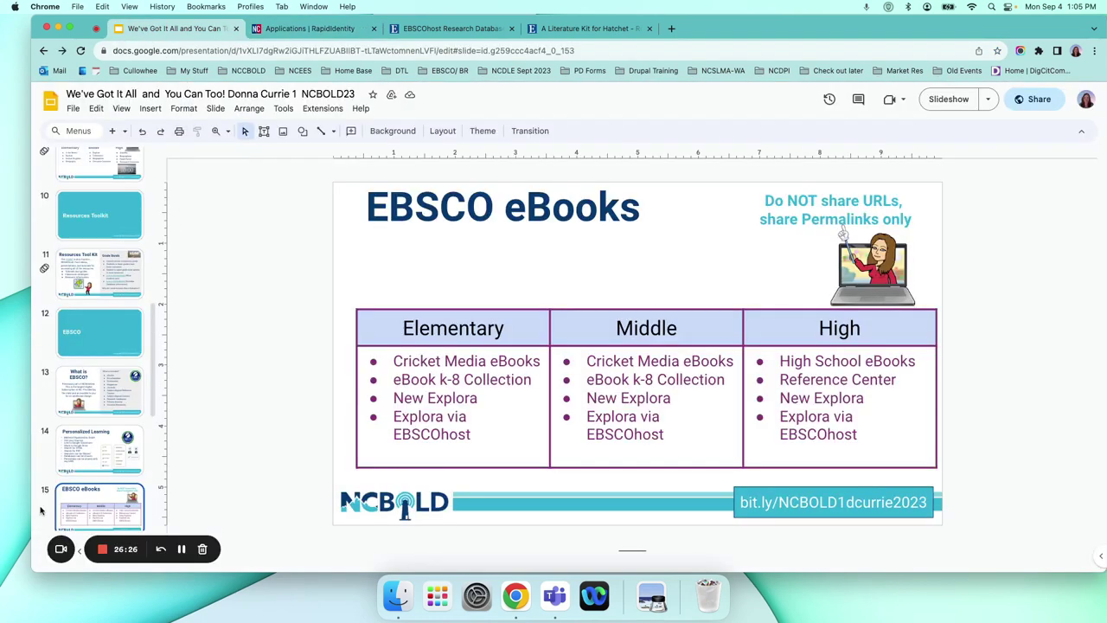
{"action": "left_click", "coordinate": [98, 396]}
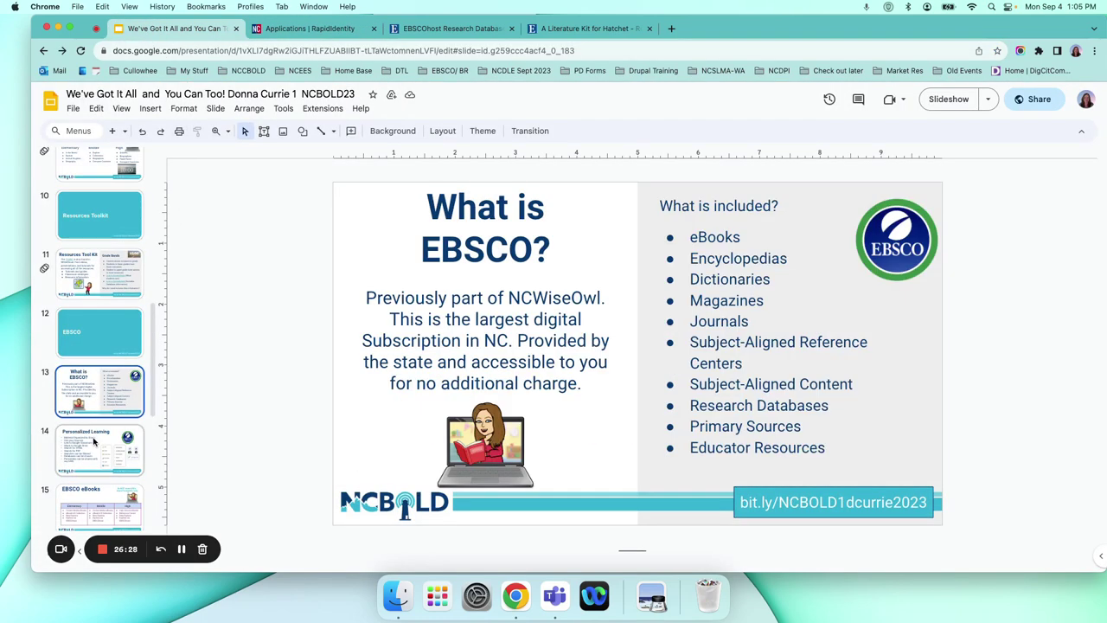
{"action": "left_click", "coordinate": [121, 292]}
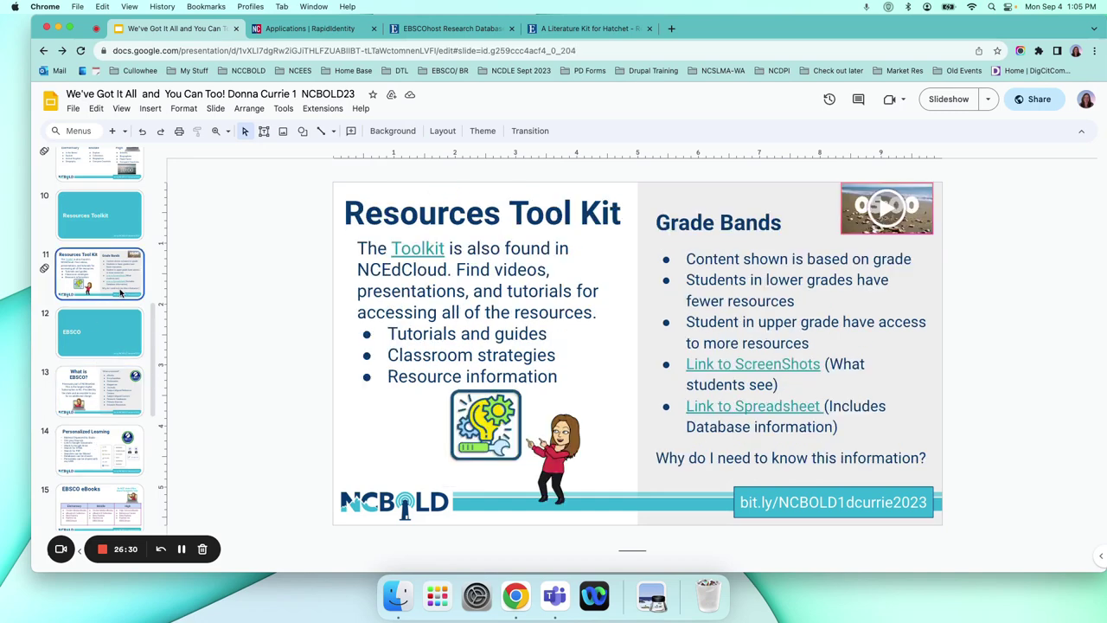
{"action": "left_click", "coordinate": [729, 406]}
{"action": "left_click", "coordinate": [731, 434]}
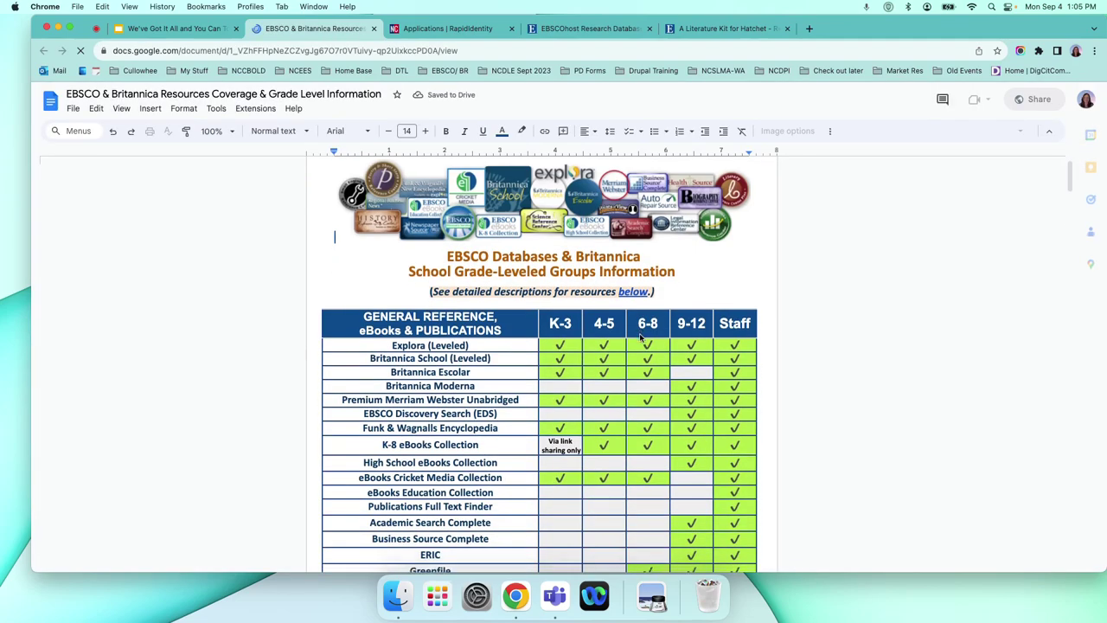
- Zoom the grade level document to 125% and examine the table of resources by grade band
{"action": "left_click", "coordinate": [216, 131]}
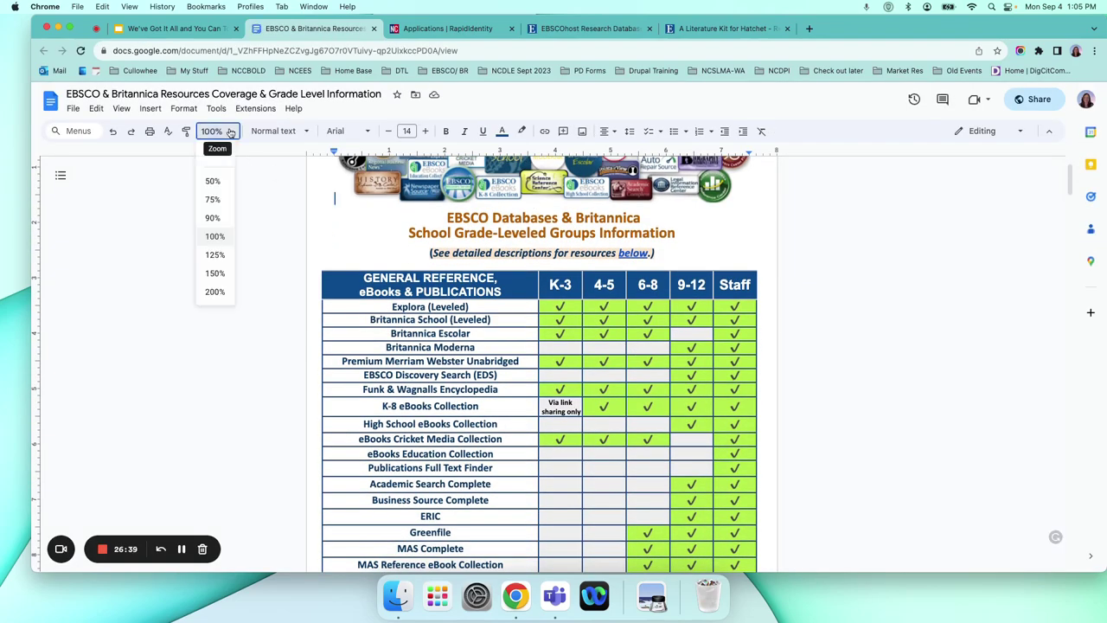
{"action": "left_click", "coordinate": [215, 255]}
{"action": "scroll", "coordinate": [653, 449], "scroll_direction": "down", "scroll_amount": 3}
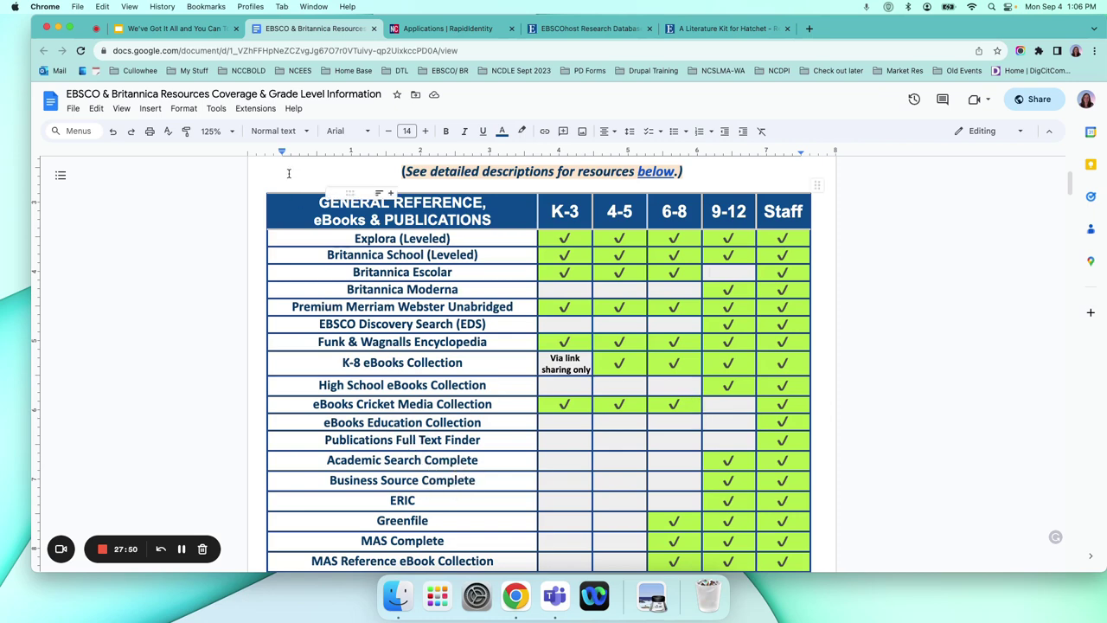
- Return to the slide presentation and go to slide 15, EBSCO eBooks
{"action": "left_click", "coordinate": [154, 32]}
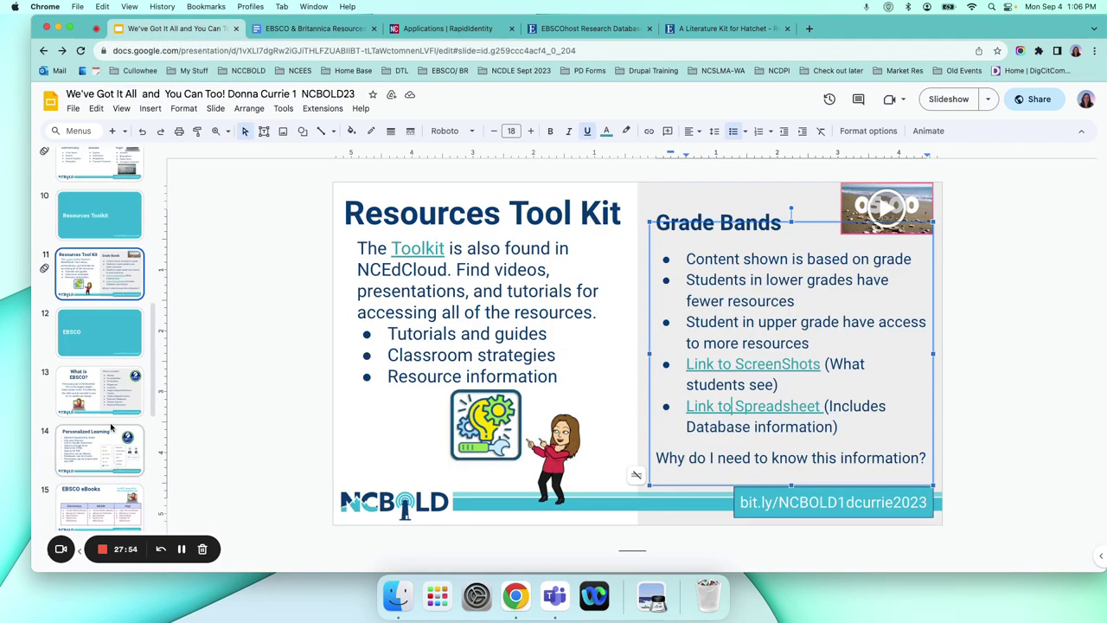
{"action": "scroll", "coordinate": [108, 367], "scroll_direction": "down", "scroll_amount": 3}
{"action": "left_click", "coordinate": [106, 337]}
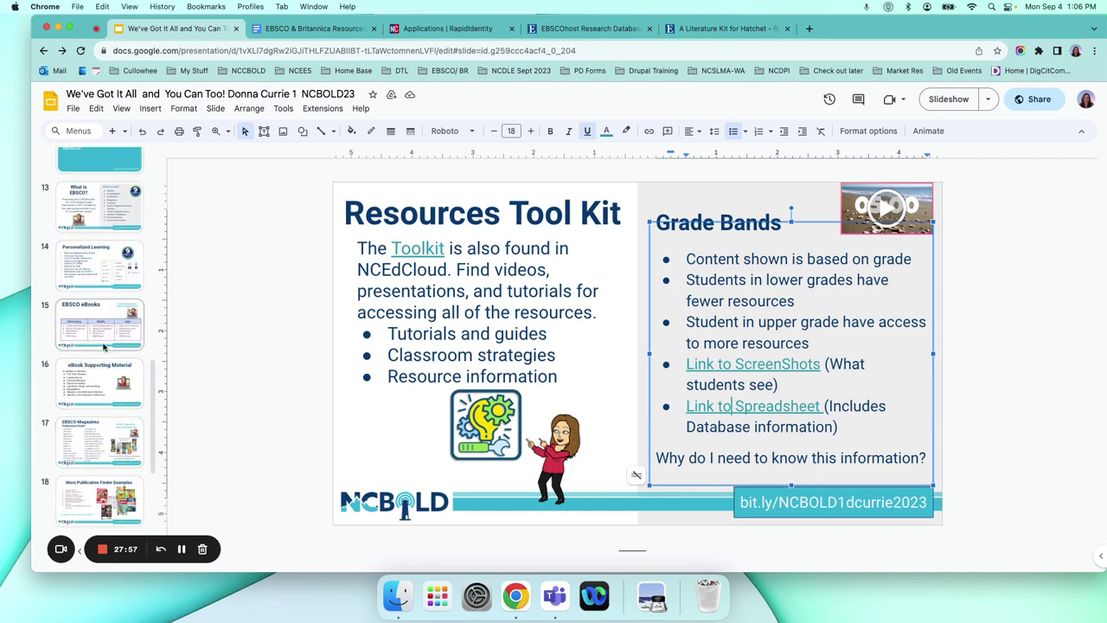